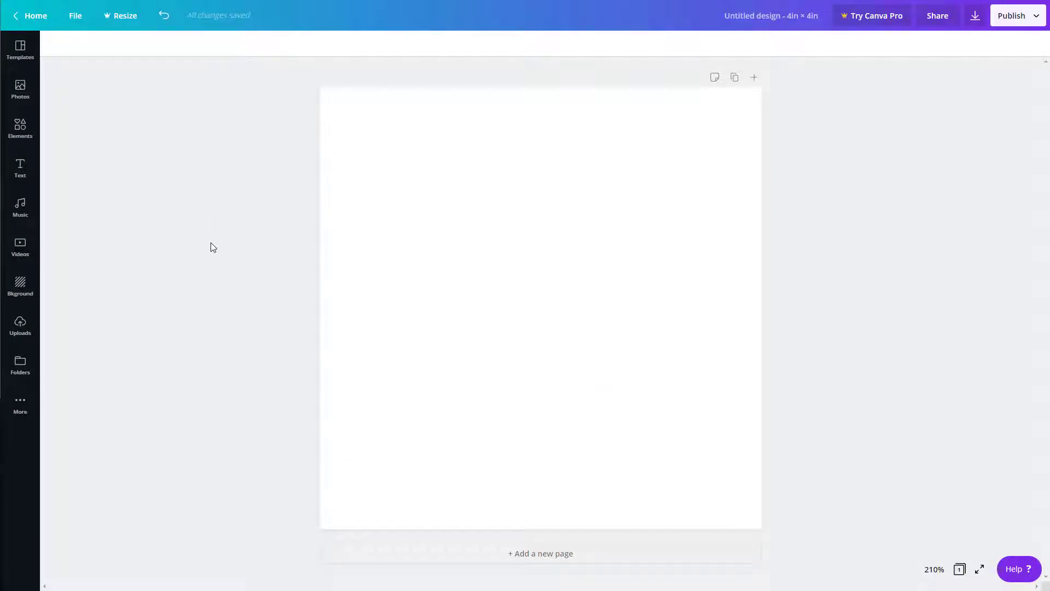
Open the Elements panel and browse its element categories.
click(22, 132)
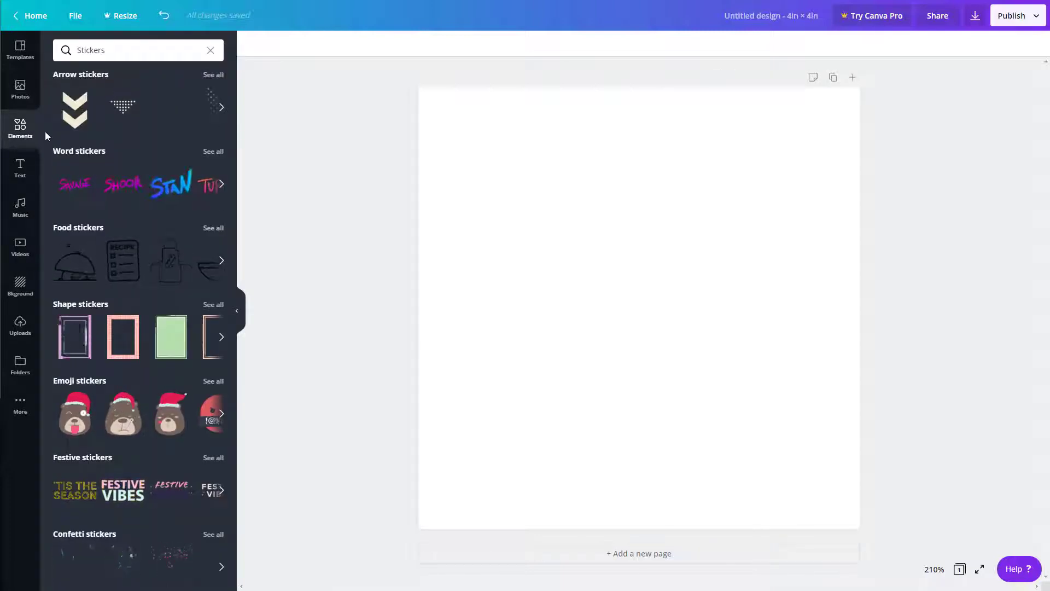
scroll(156, 457, down, 2)
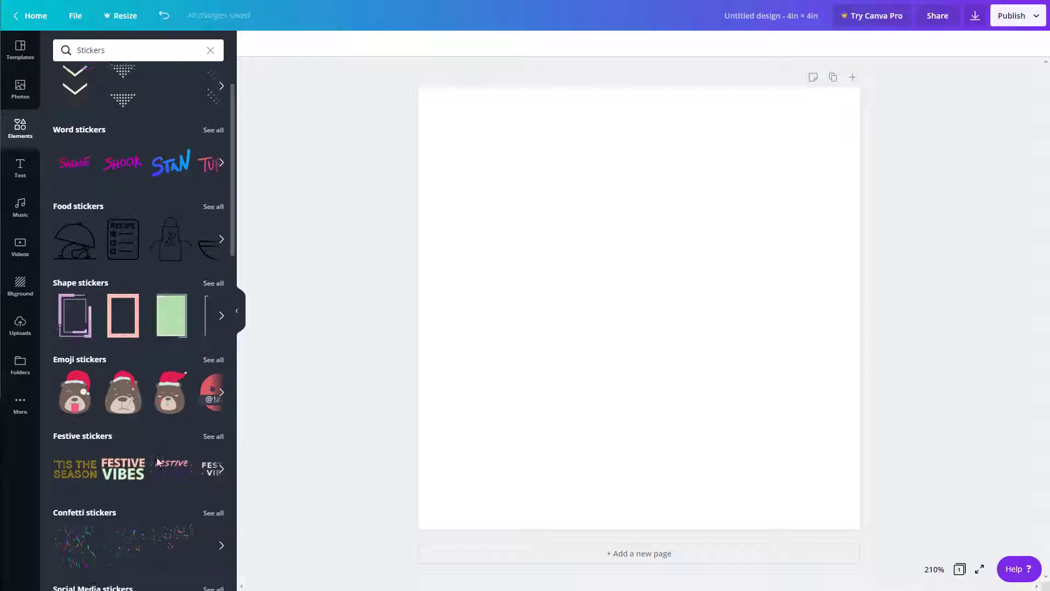
scroll(113, 218, up, 3)
click(18, 140)
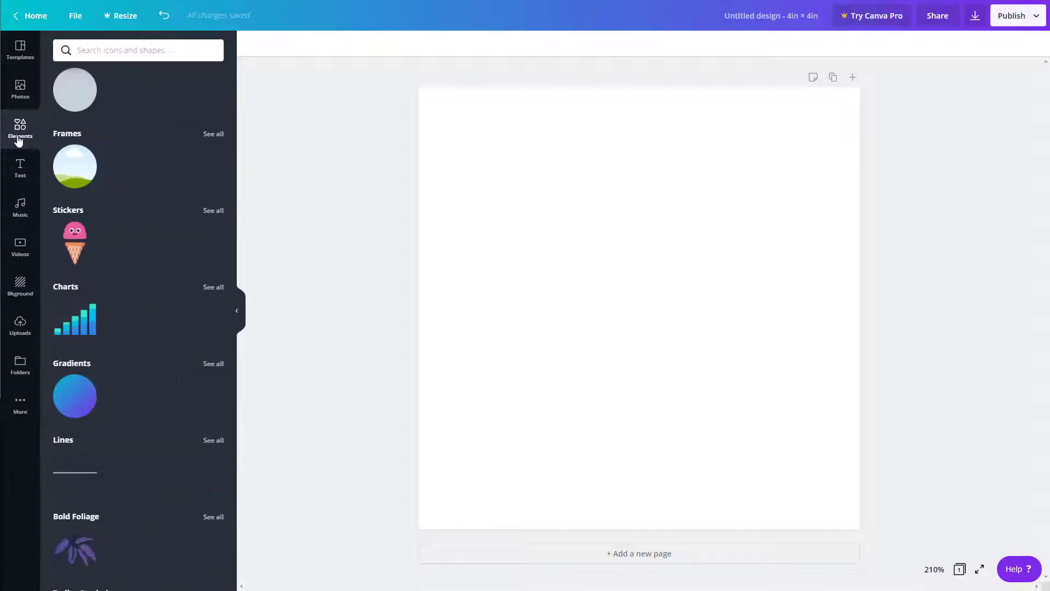
scroll(117, 260, down, 2)
scroll(116, 260, up, 4)
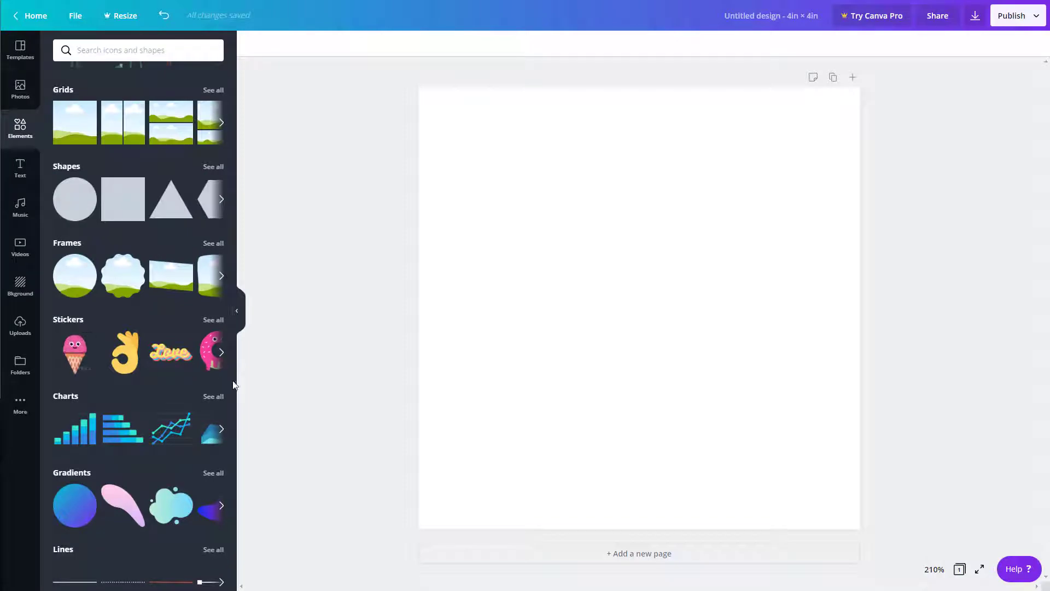
Show every sticker, then expand the full Food stickers collection.
click(213, 320)
scroll(202, 322, down, 5)
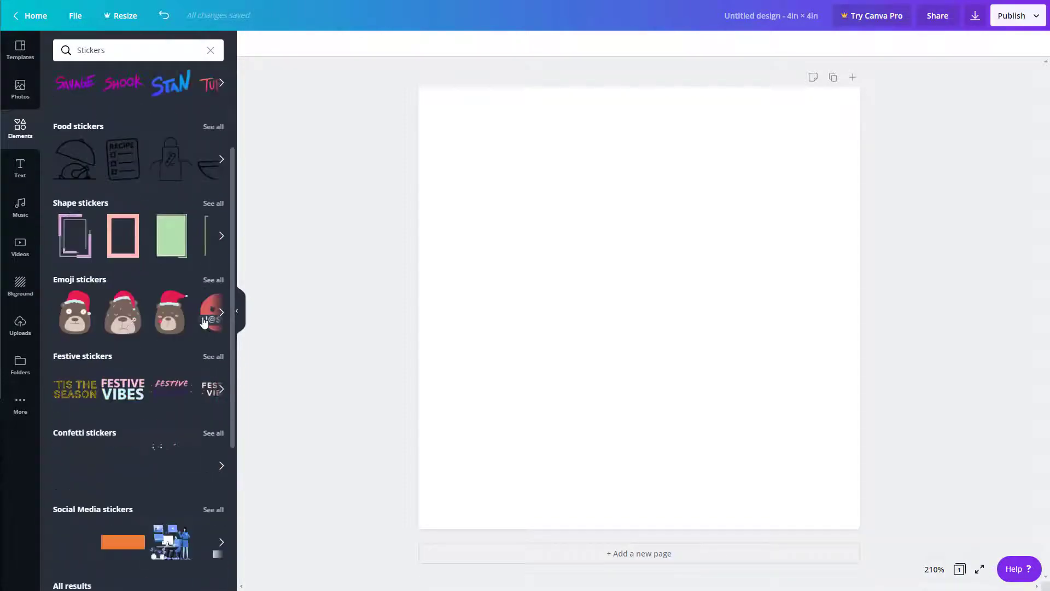
scroll(202, 322, down, 12)
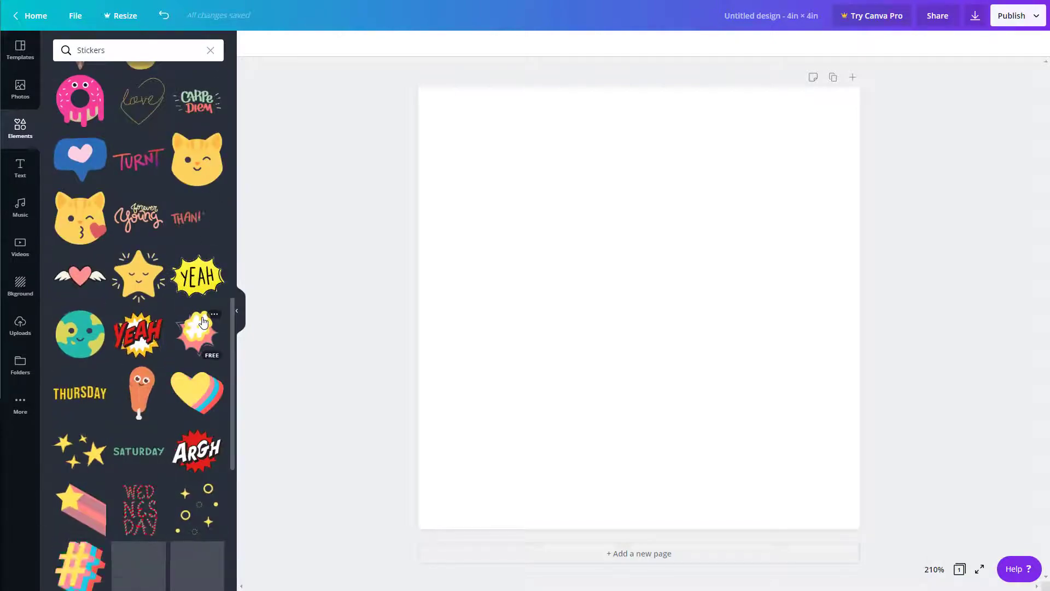
scroll(203, 323, up, 10)
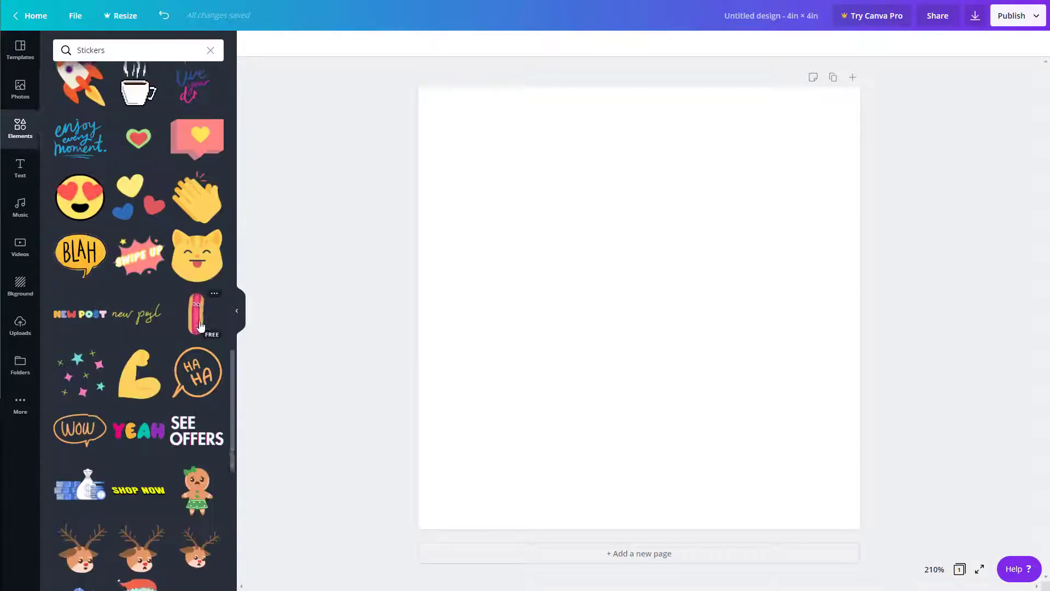
scroll(200, 329, up, 8)
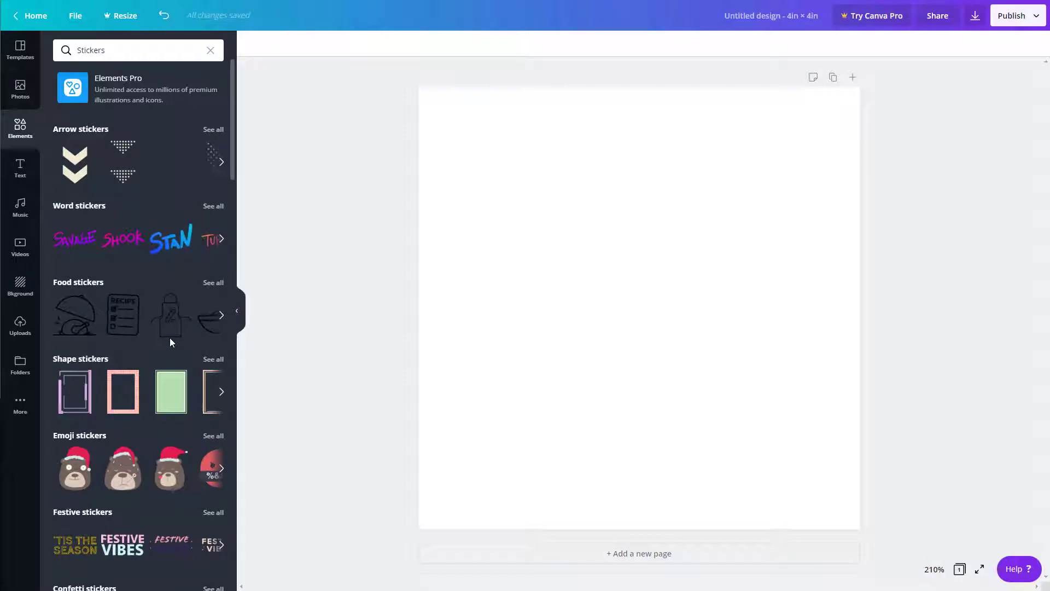
scroll(192, 301, down, 1)
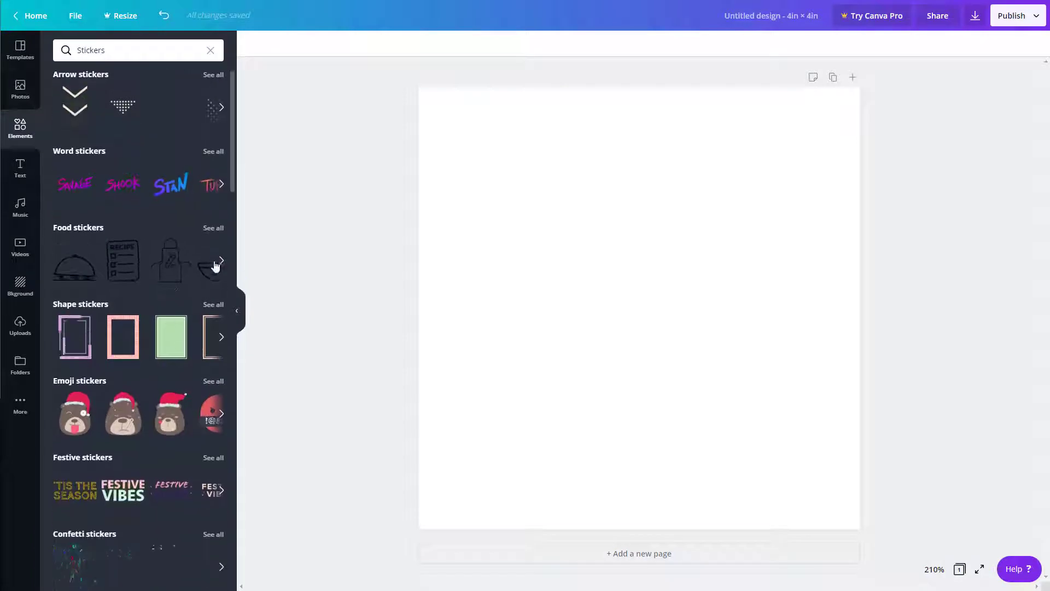
click(219, 229)
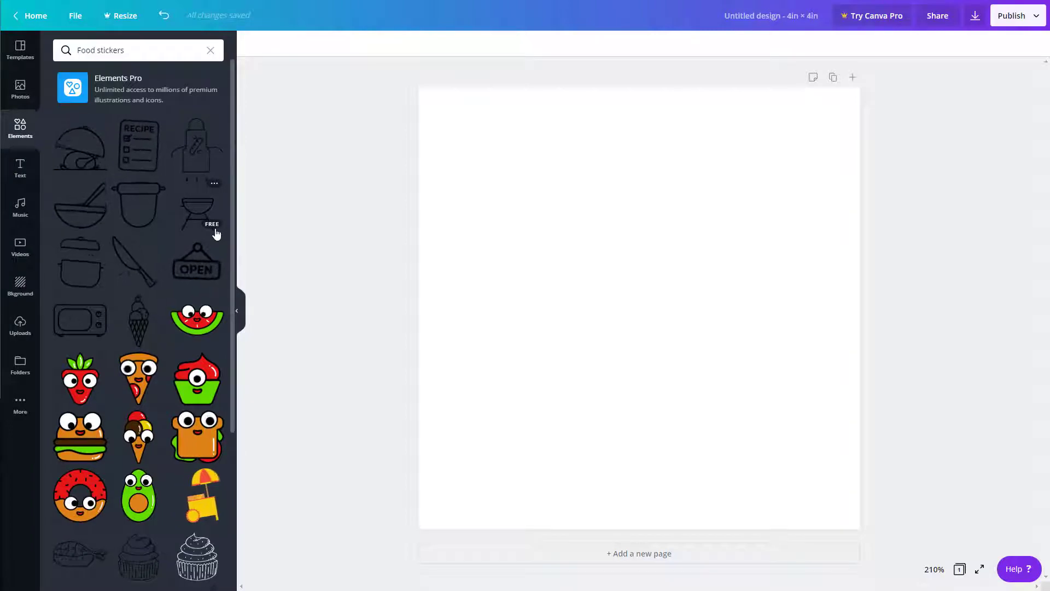
Drag the black line-art RECIPE checklist sticker onto the 4in × 4in page.
scroll(191, 235, down, 3)
scroll(193, 238, up, 3)
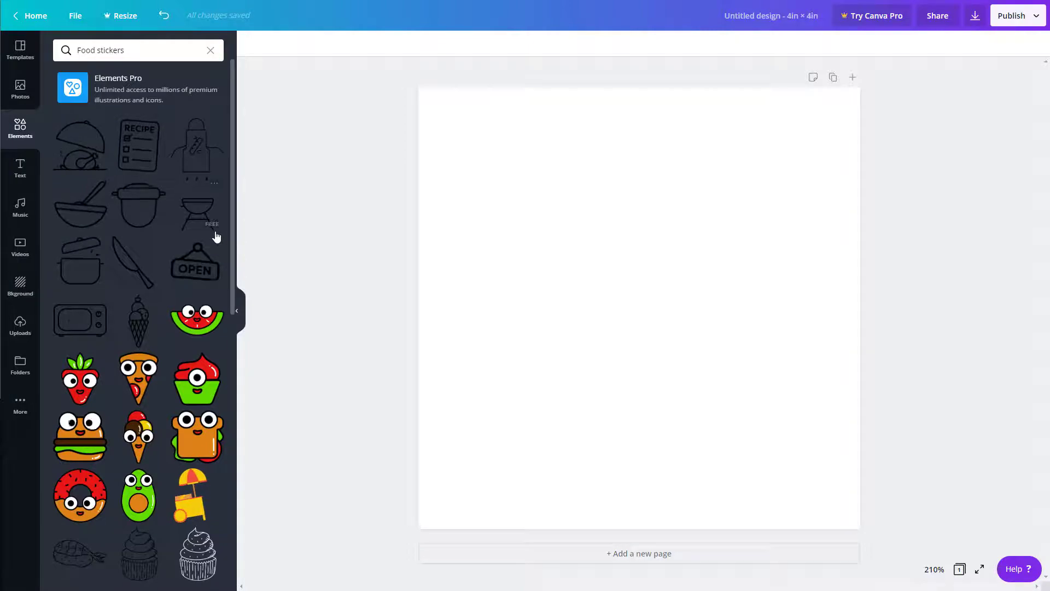
drag(163, 188, 542, 146)
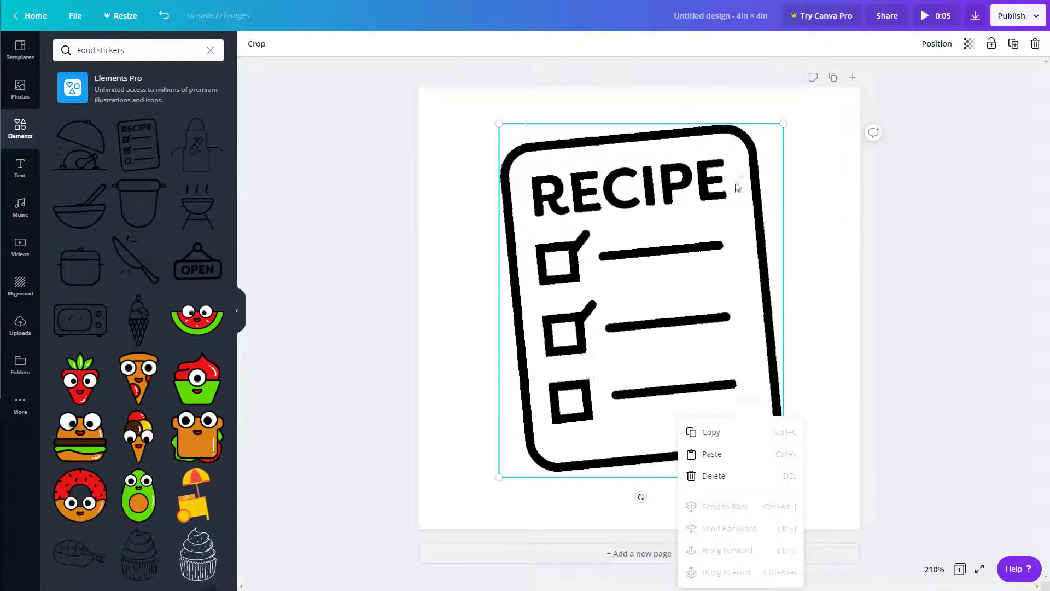
Dismiss the right-click menu and deselect the RECIPE sticker on page 1.
click(814, 179)
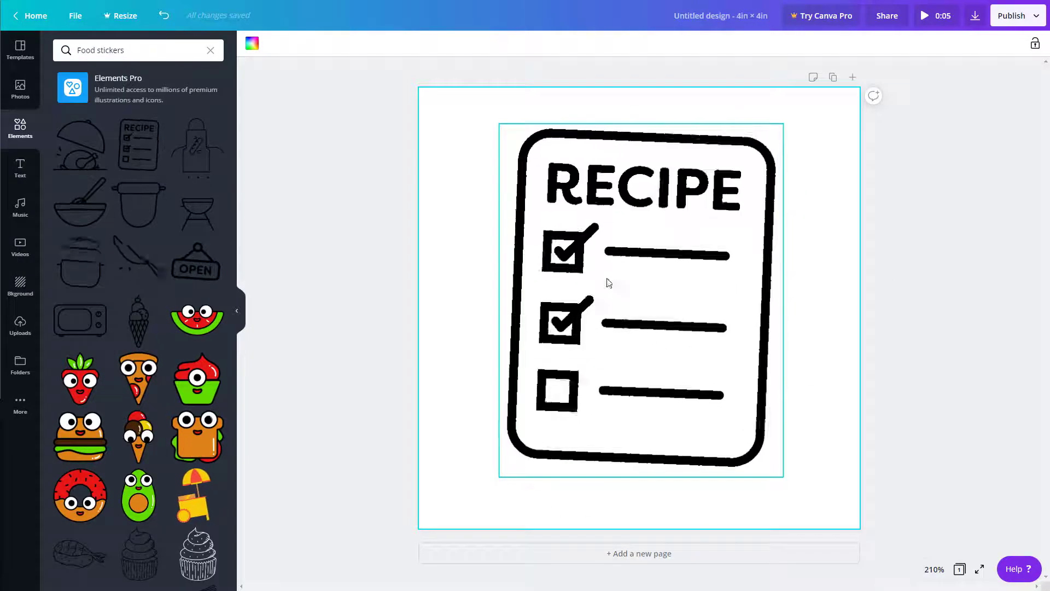
Add page 2 with the mixing-bowl sticker enlarged, kept level, and nudged slightly right and up.
click(647, 555)
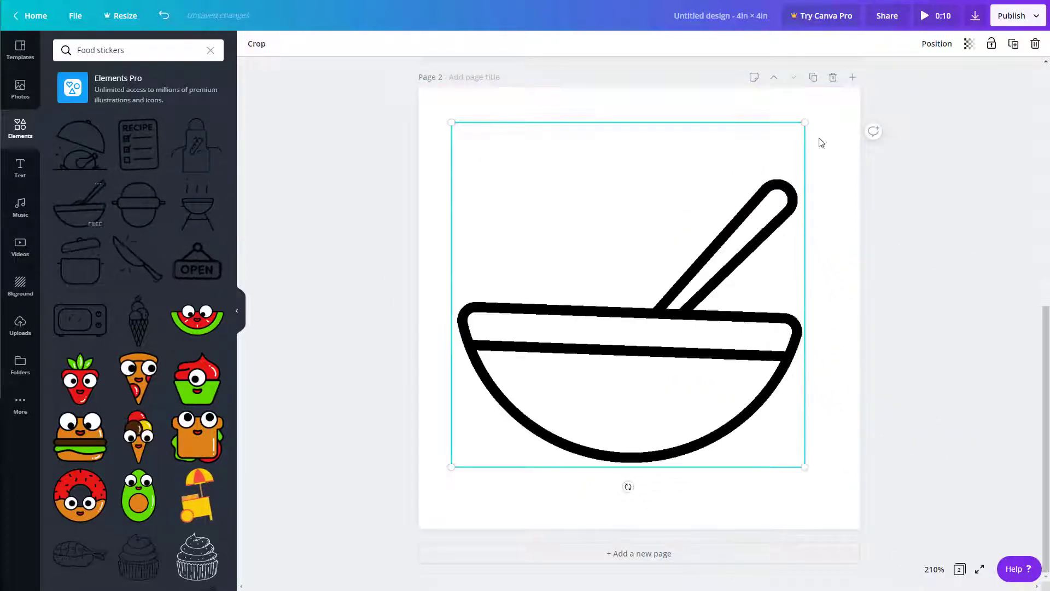
mouse_move(805, 123)
mouse_down()
mouse_move(764, 159)
mouse_move(797, 131)
mouse_up()
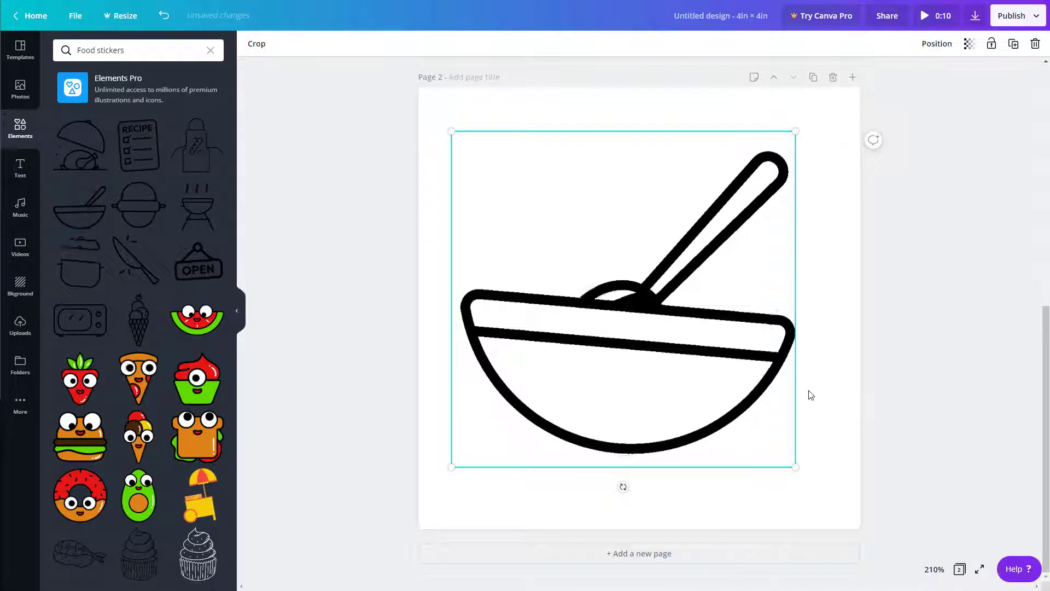
mouse_move(635, 491)
mouse_down()
mouse_move(649, 490)
mouse_move(619, 504)
mouse_up()
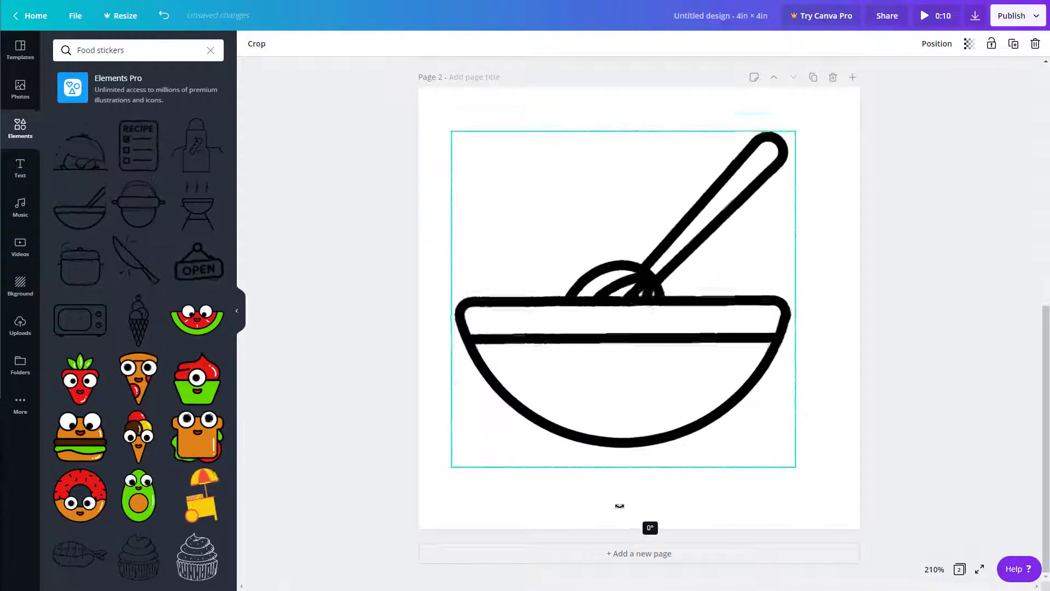
drag(676, 330, 687, 324)
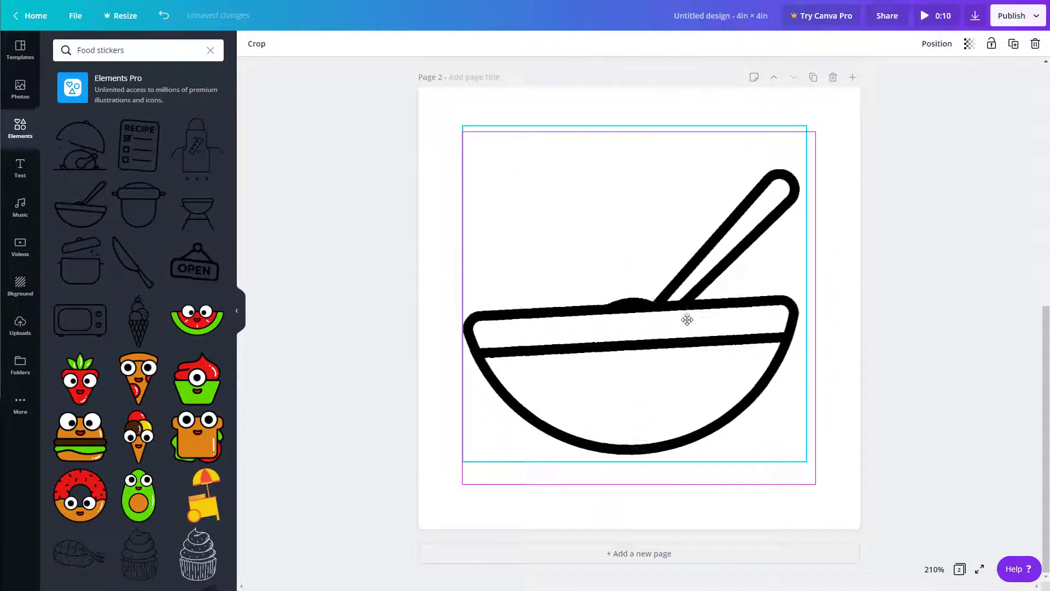
Add page 3 with the microwave sticker instead of the cooking pot, plus a blank page 4.
click(645, 554)
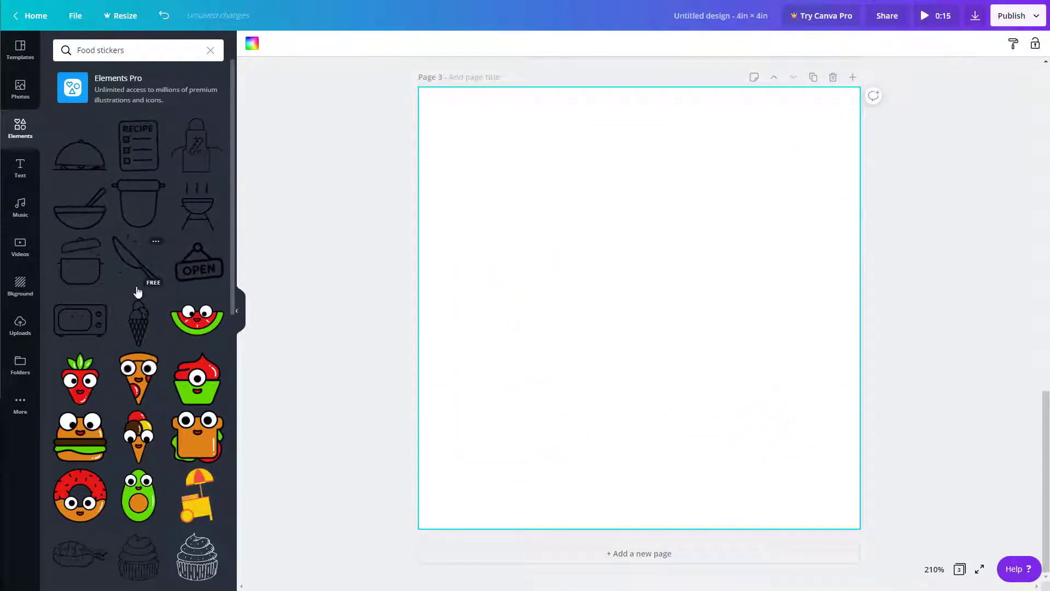
click(97, 281)
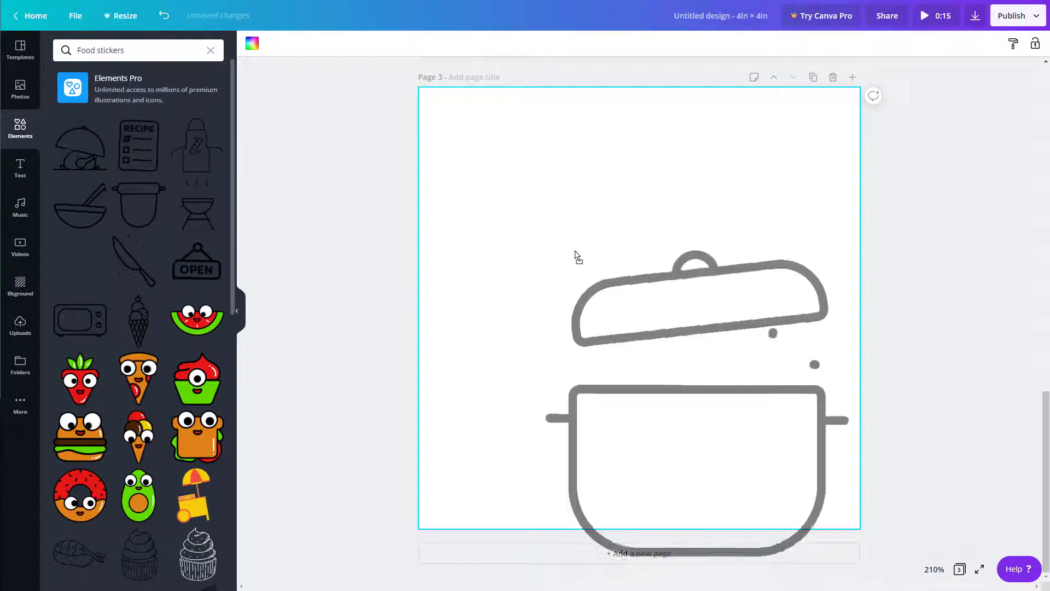
drag(514, 141, 83, 141)
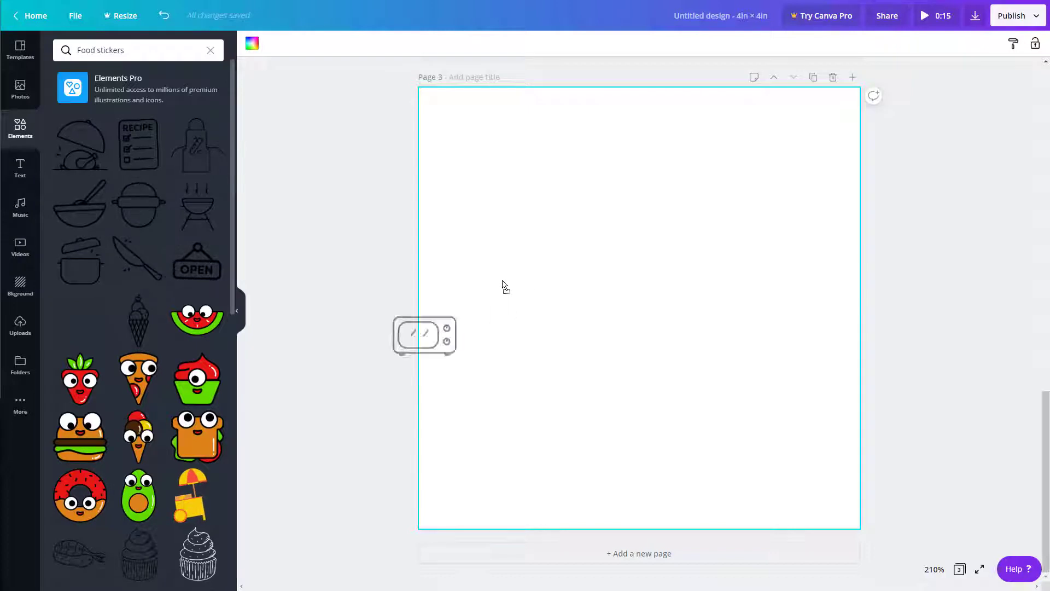
drag(479, 222, 482, 228)
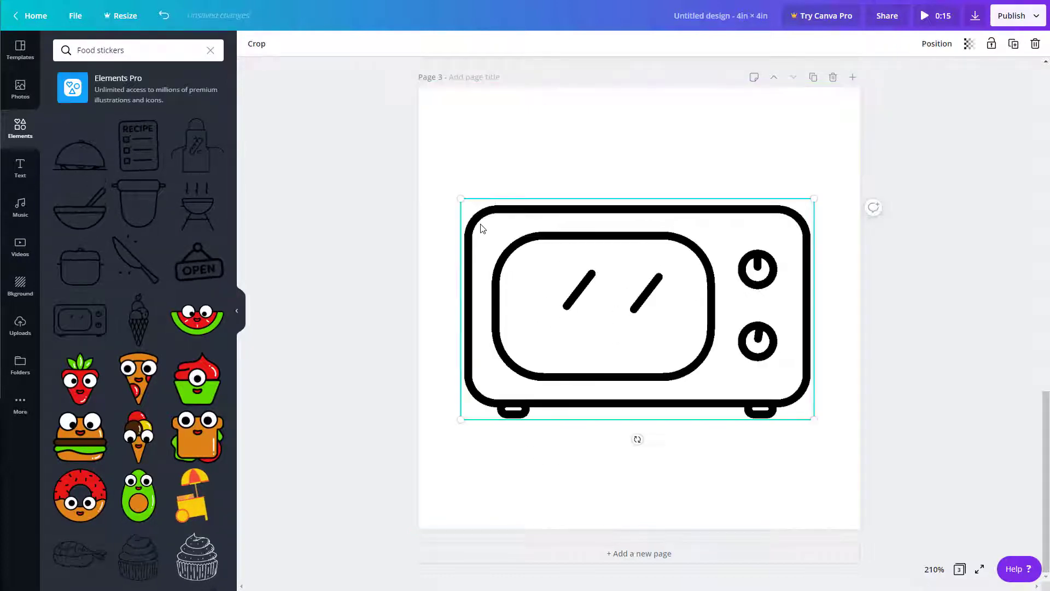
click(651, 562)
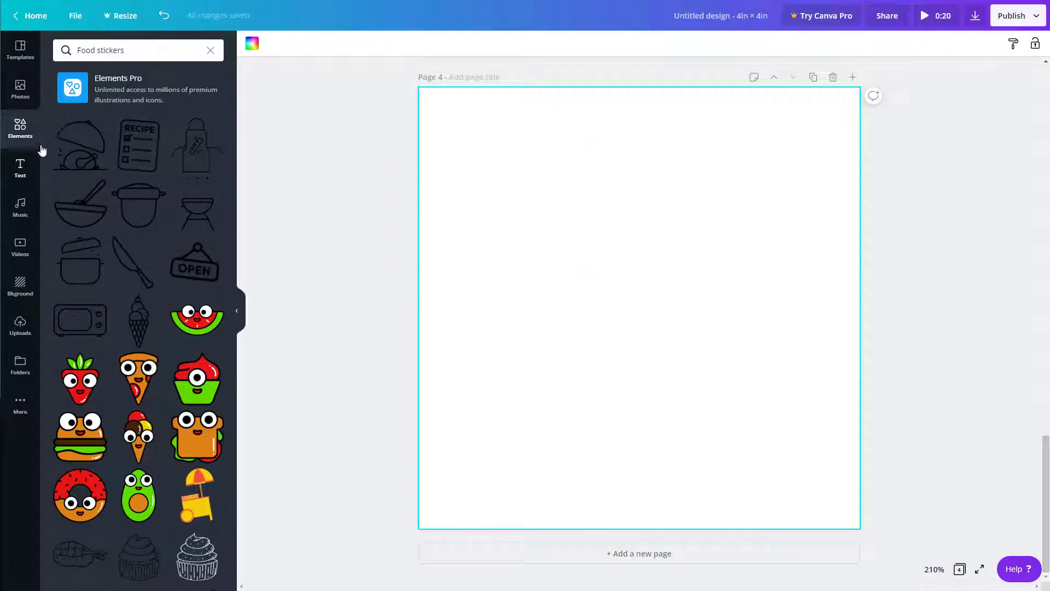
Place the cloche serving-dish sticker across page 4, then review pages 1–3.
drag(498, 276, 635, 253)
scroll(860, 306, up, 20)
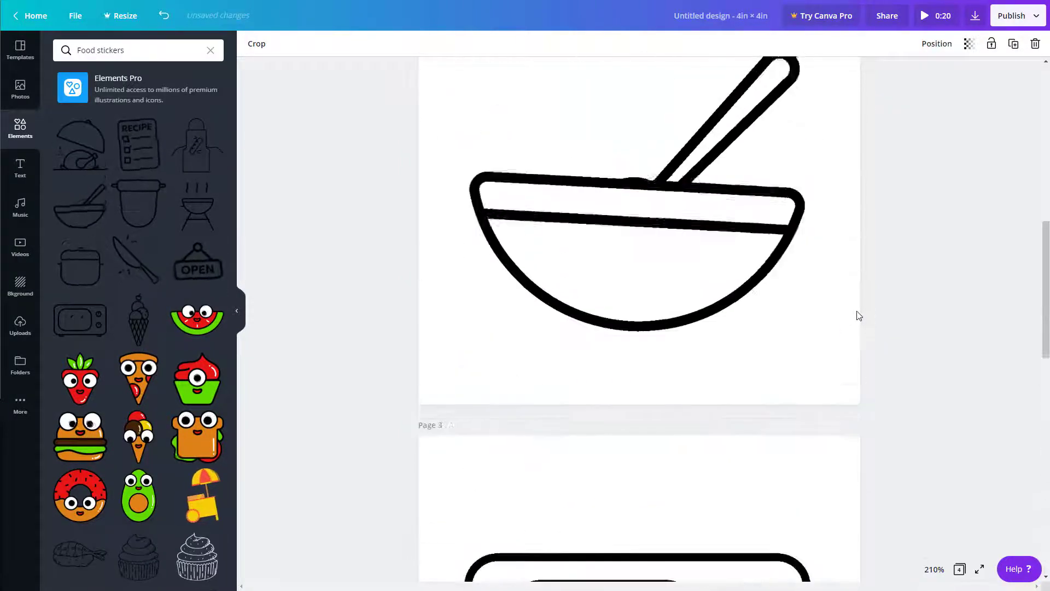
scroll(859, 316, down, 5)
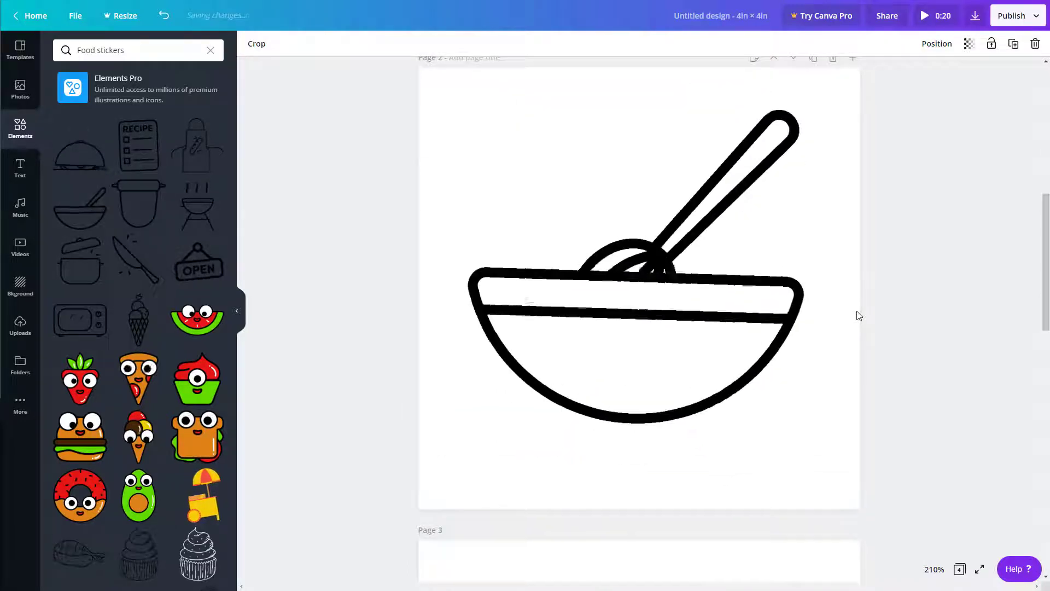
scroll(858, 314, up, 5)
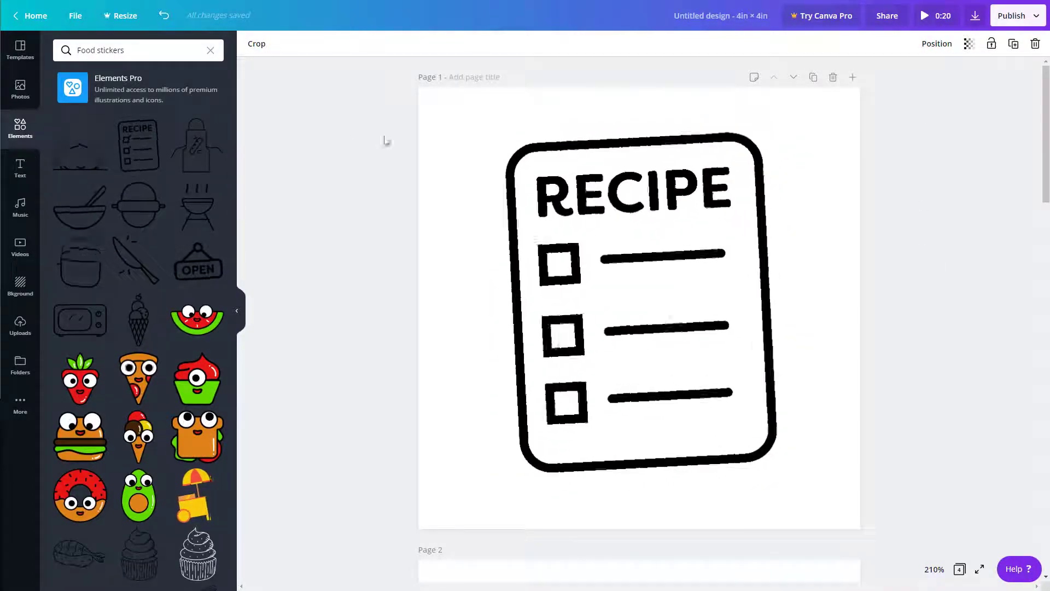
click(438, 110)
Make page 1's background lime green and page 2's background yellow.
click(252, 43)
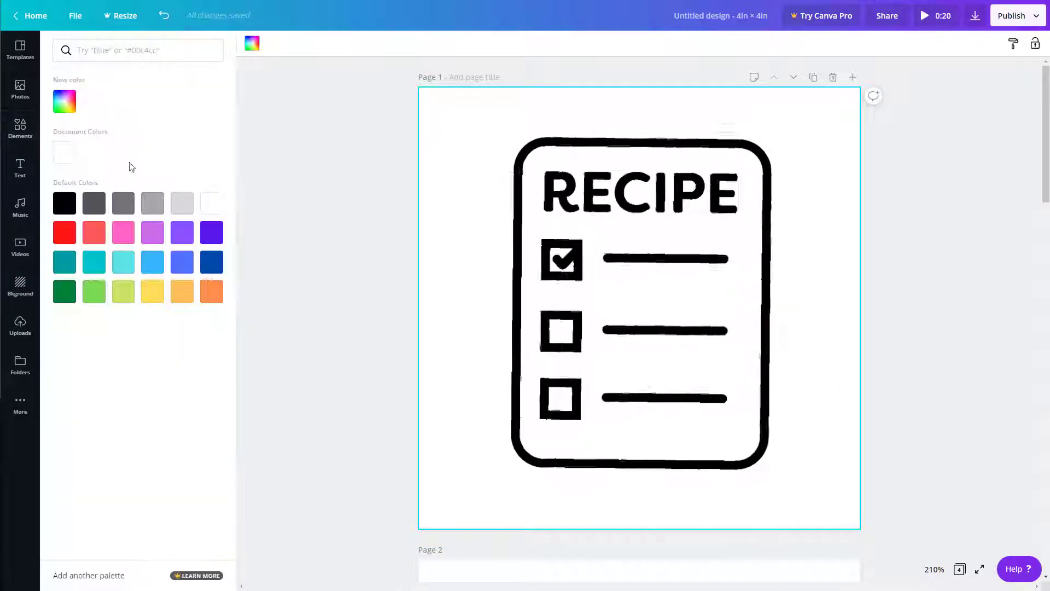
click(122, 292)
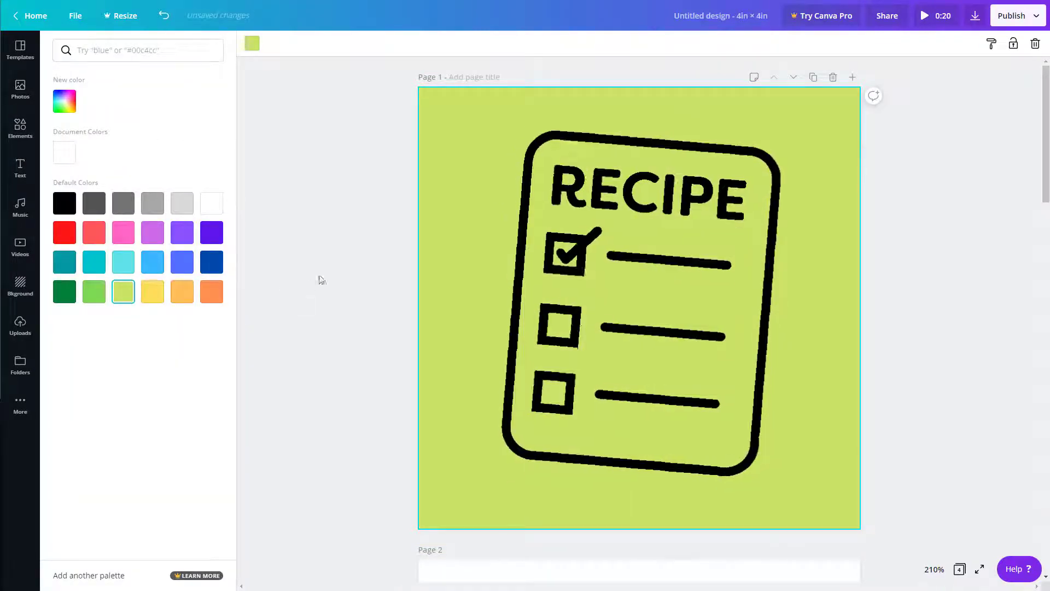
scroll(383, 273, down, 10)
click(481, 136)
click(430, 165)
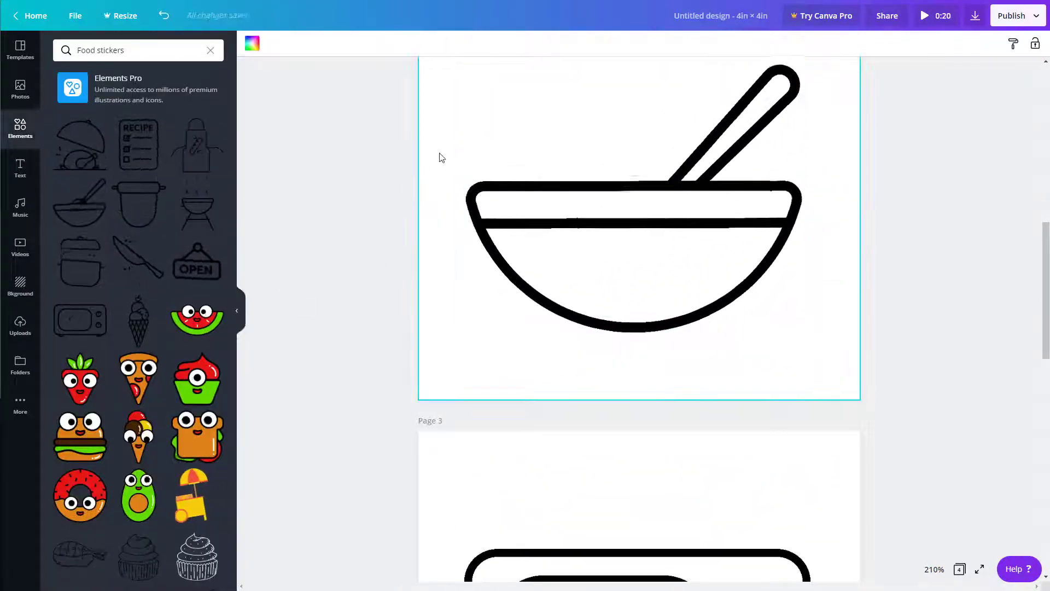
click(252, 43)
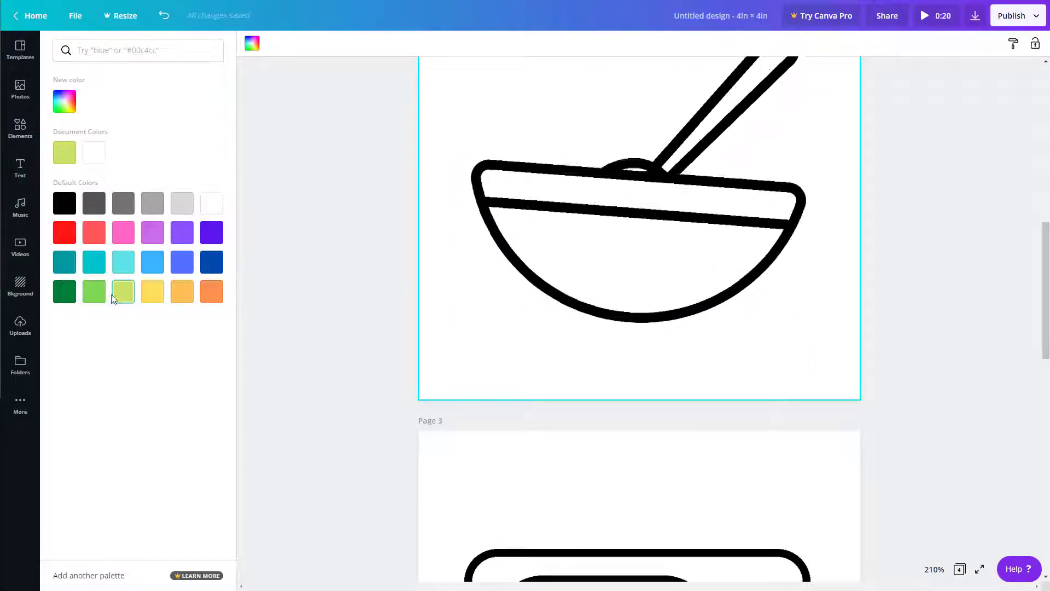
click(153, 291)
scroll(438, 312, down, 4)
Give page 3 a custom light pink (#ffc0c0) background.
click(452, 280)
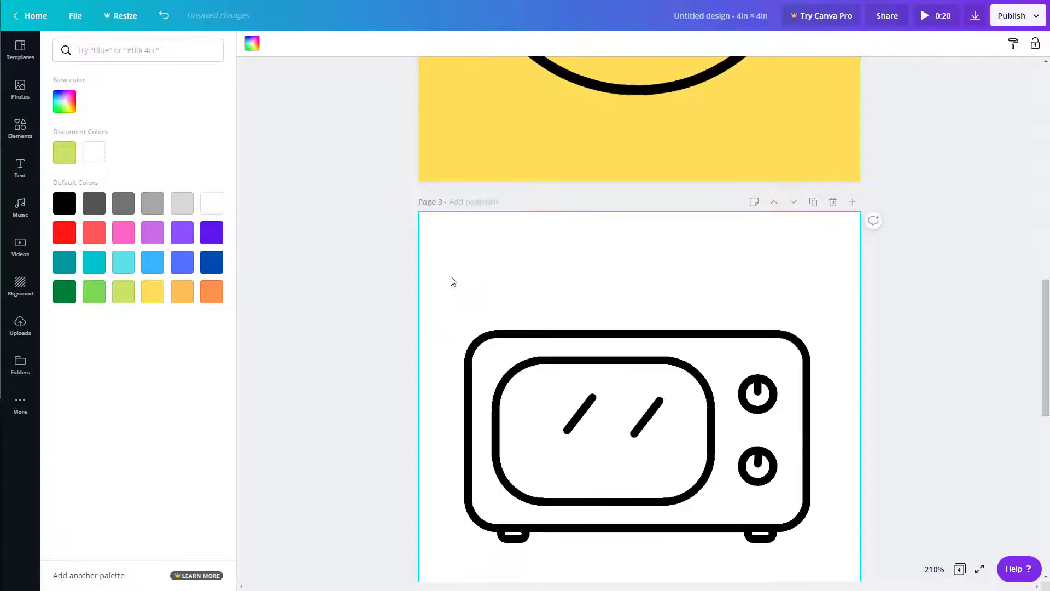
click(94, 235)
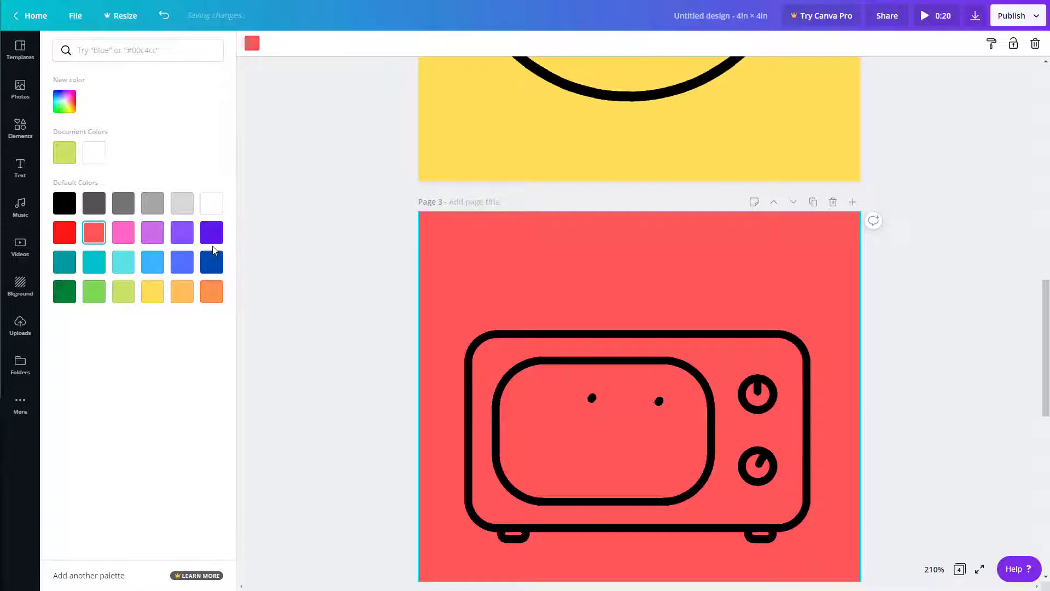
click(65, 104)
drag(125, 130, 98, 120)
click(436, 303)
scroll(436, 303, down, 5)
Make page 4's background orange and review all four coloured pages.
click(511, 452)
click(498, 440)
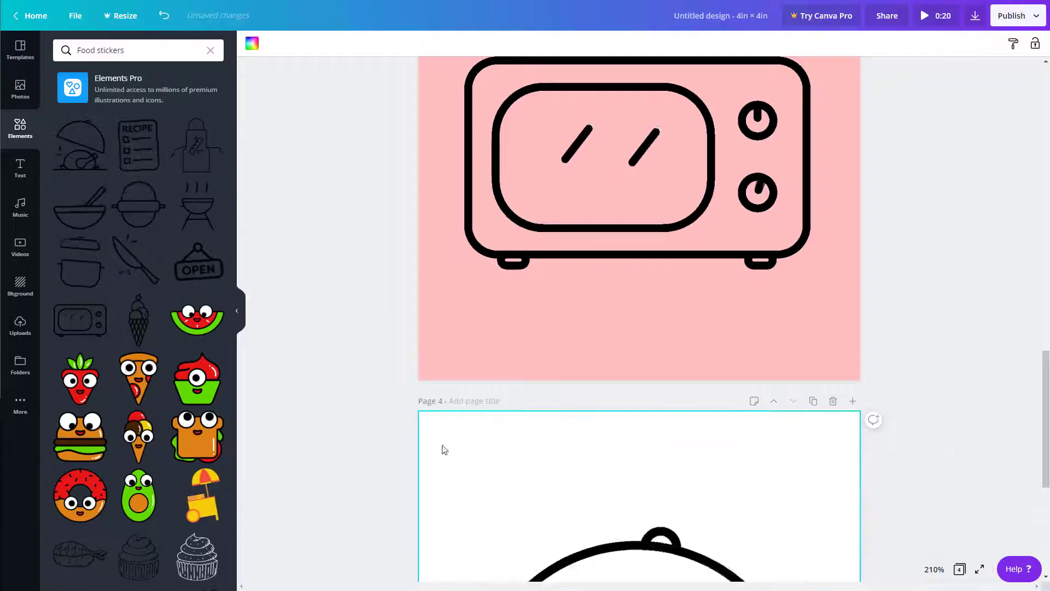
click(252, 43)
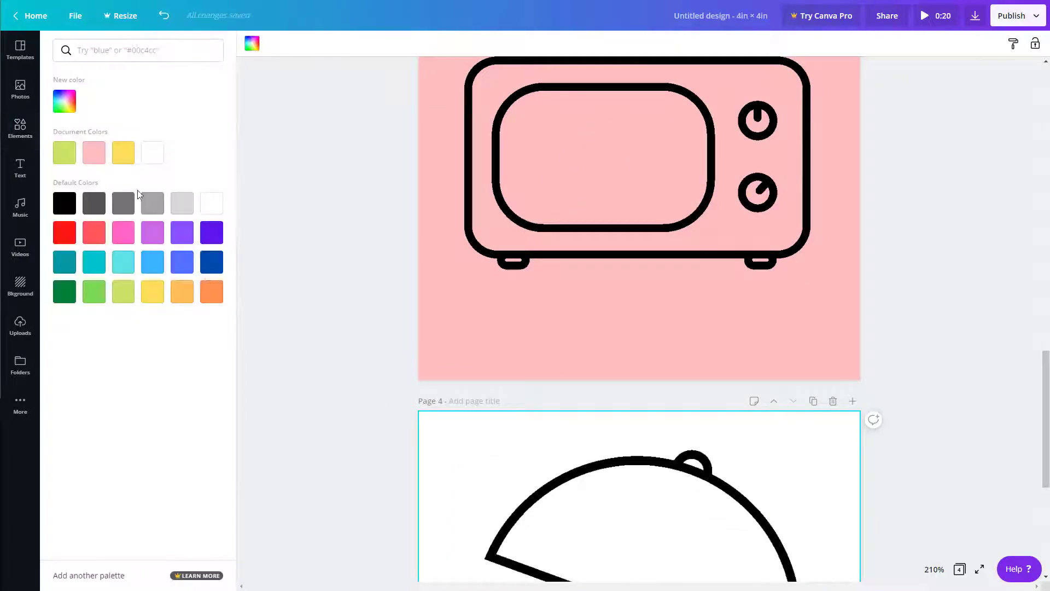
click(177, 297)
scroll(466, 366, down, 3)
click(467, 366)
scroll(472, 363, down, 3)
scroll(478, 347, up, 8)
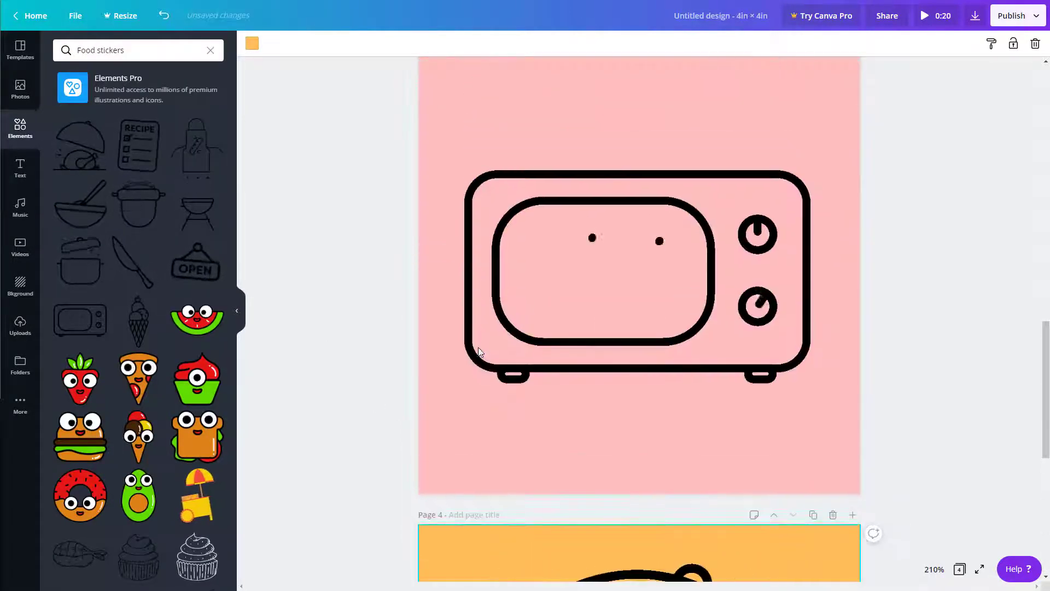
scroll(478, 347, up, 10)
scroll(483, 344, down, 5)
scroll(482, 344, down, 9)
scroll(482, 344, up, 12)
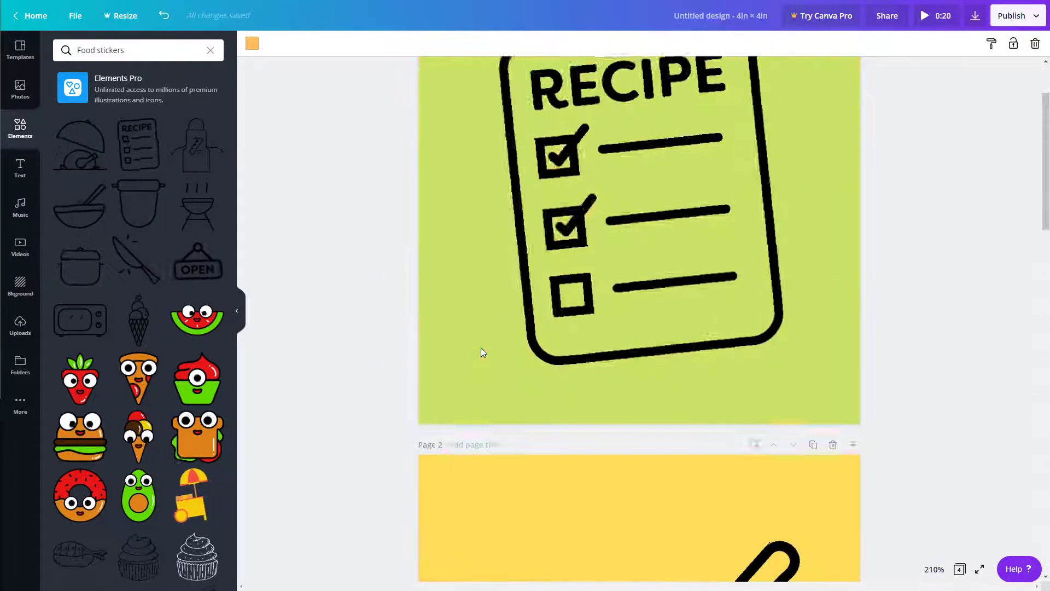
scroll(482, 351, up, 2)
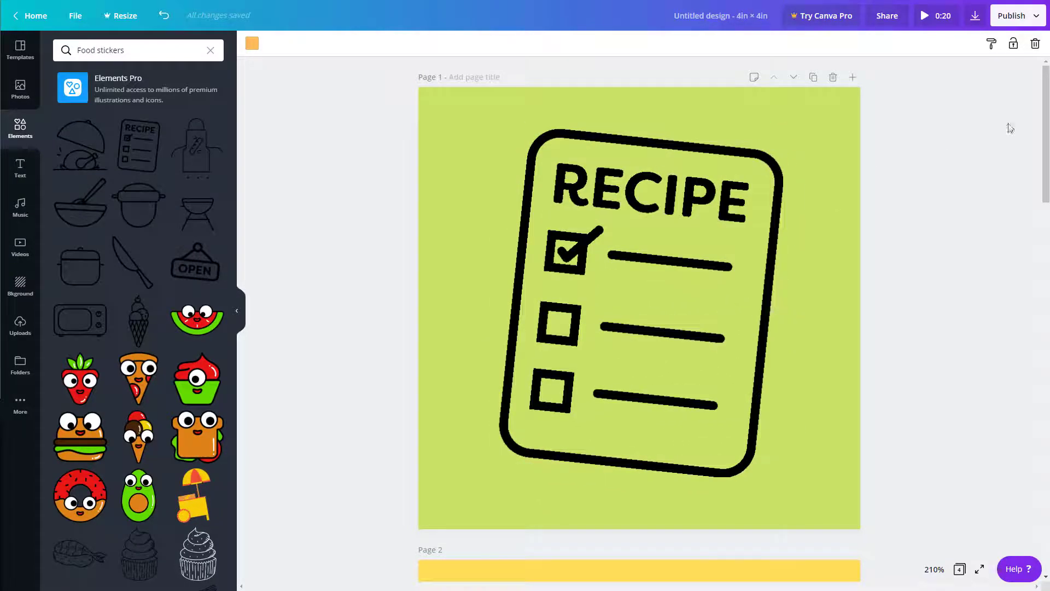
click(938, 22)
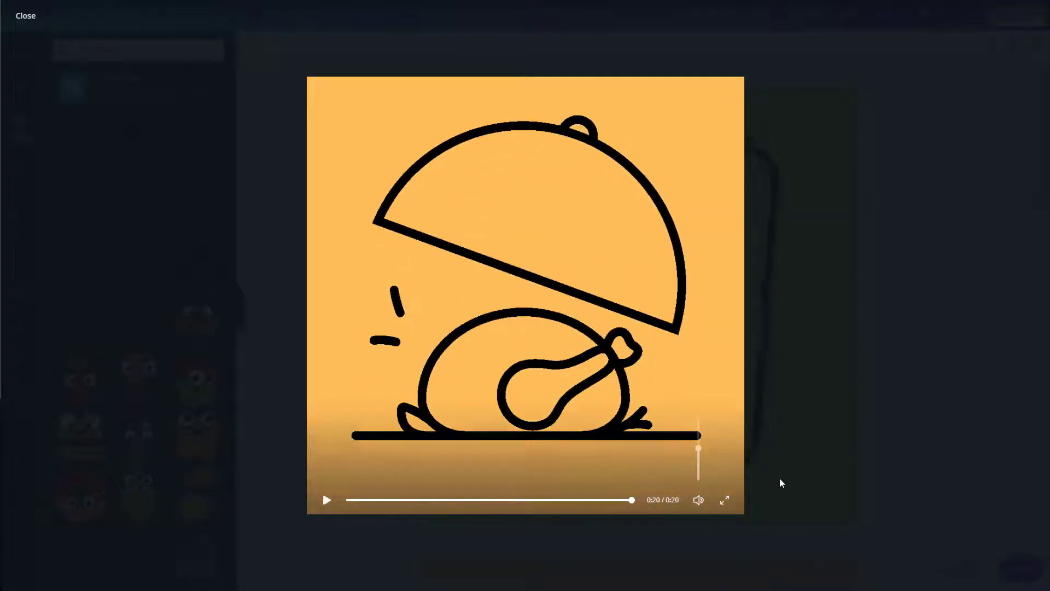
click(760, 494)
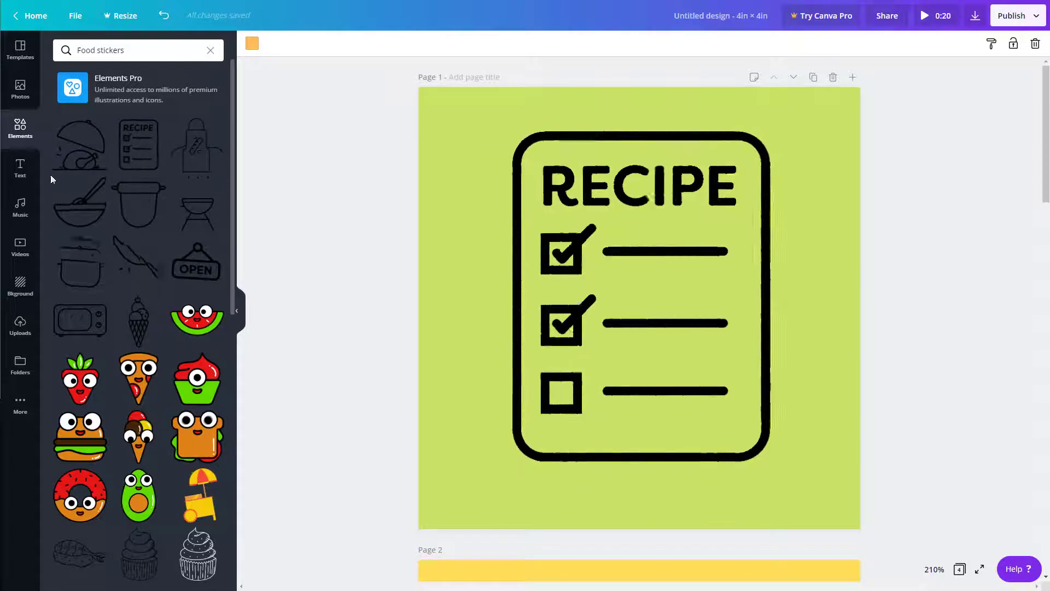
click(20, 168)
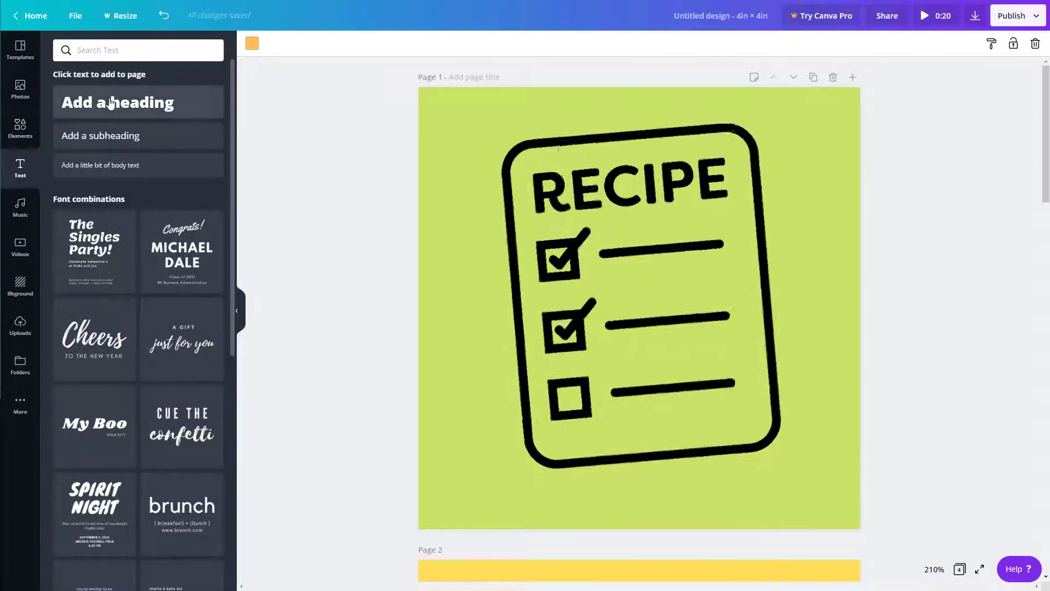
Add a heading at the top-left of page 1 reading 'Get Ready'.
click(110, 102)
drag(731, 279, 671, 103)
double_click(652, 113)
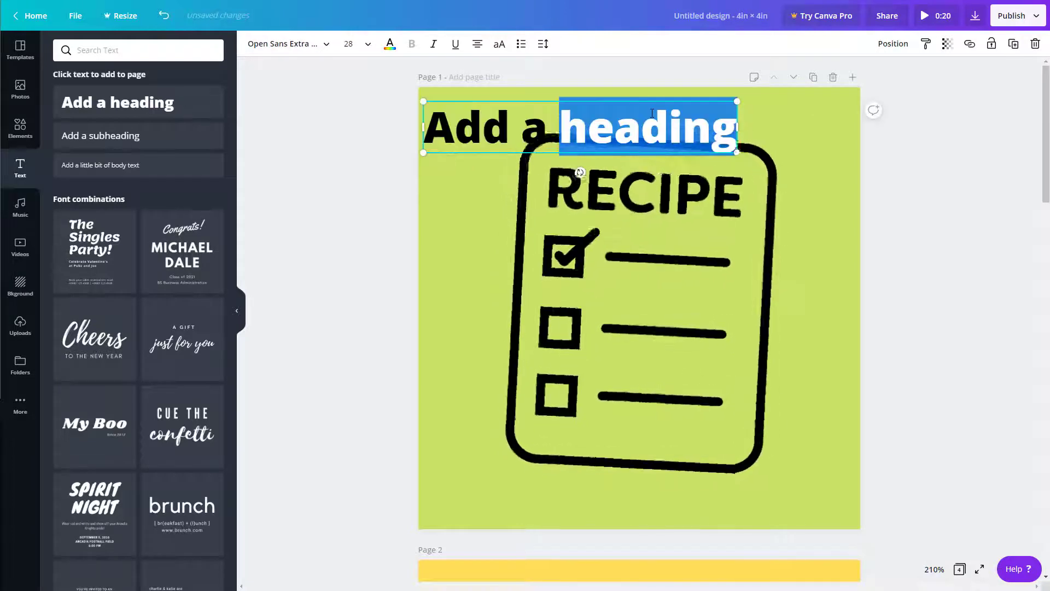
click(507, 119)
triple_click(508, 119)
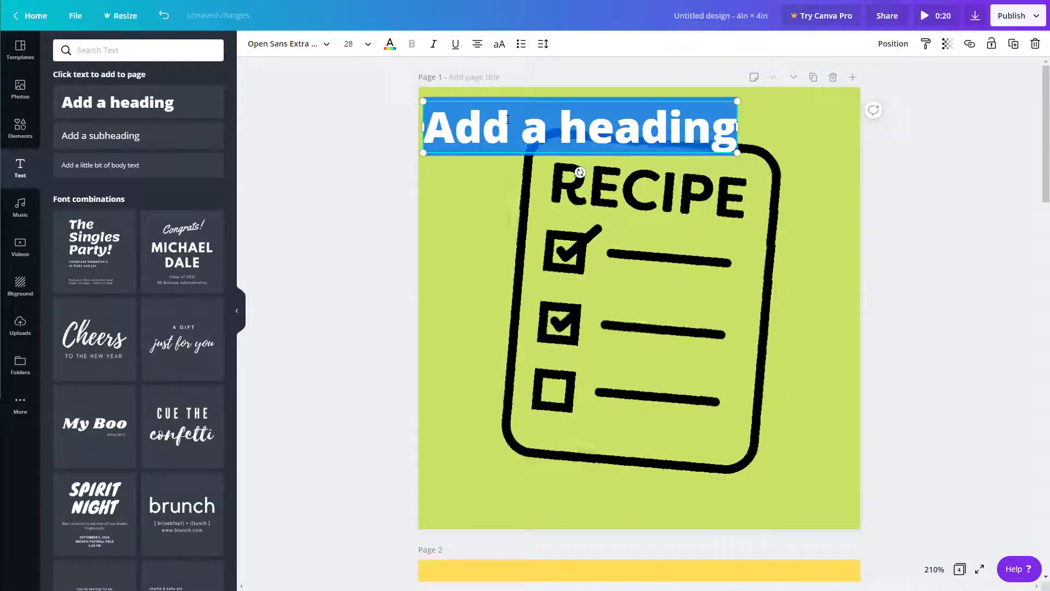
text(Get Geat)
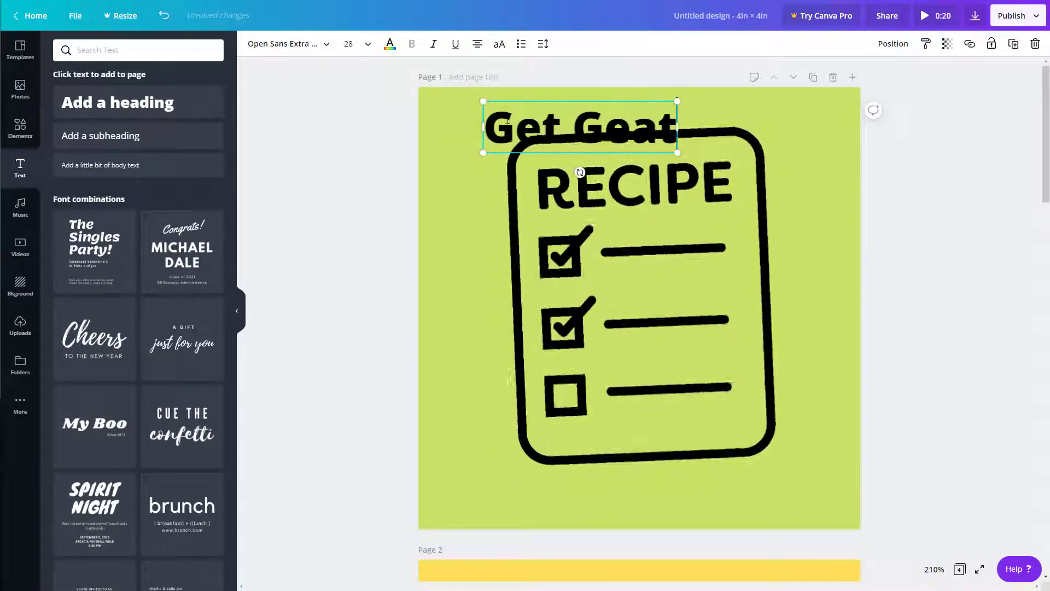
key(BackSpace)
key(BackSpace)
key(BackSpace)
key(BackSpace)
text(Read)
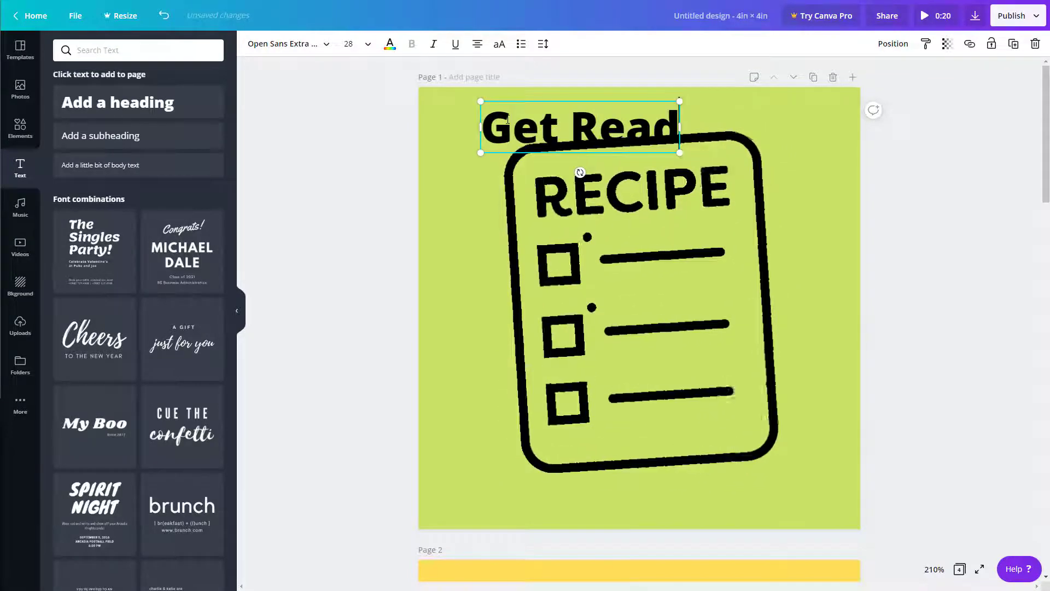
text(y)
Shrink the RECIPE sticker, shift it right, and play the animated preview.
click(779, 123)
drag(782, 121, 723, 195)
drag(612, 332, 690, 337)
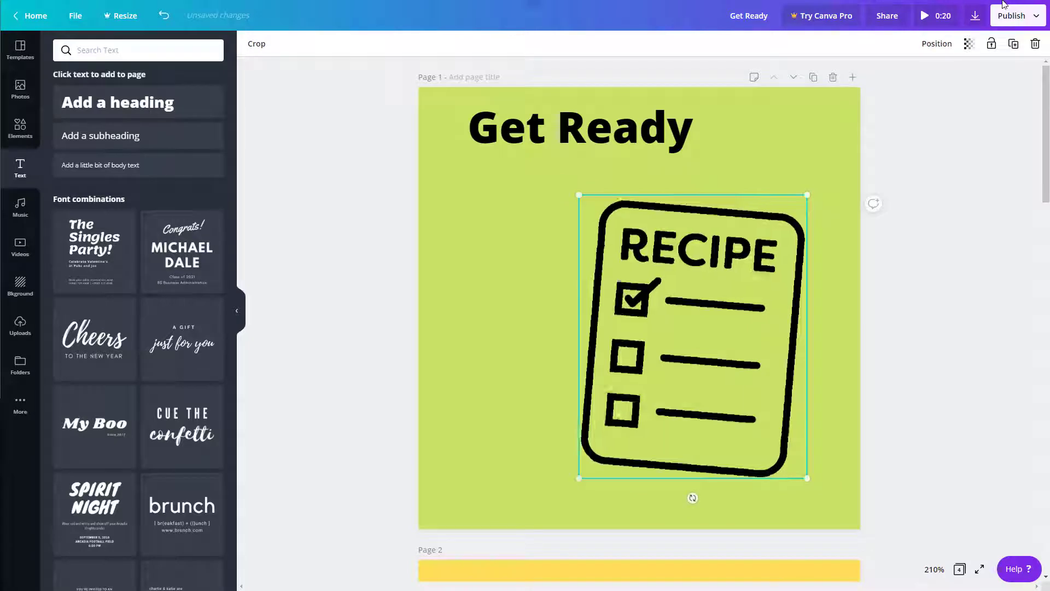
click(930, 15)
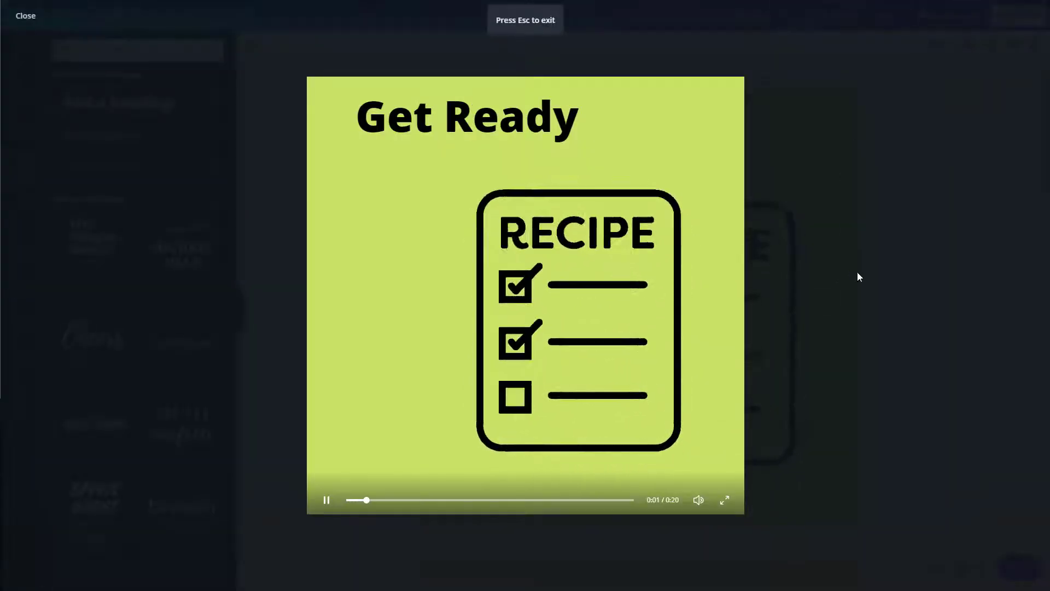
Close the preview and add a fifth page after page 4, extending the design to 0:25.
click(869, 370)
scroll(776, 311, down, 15)
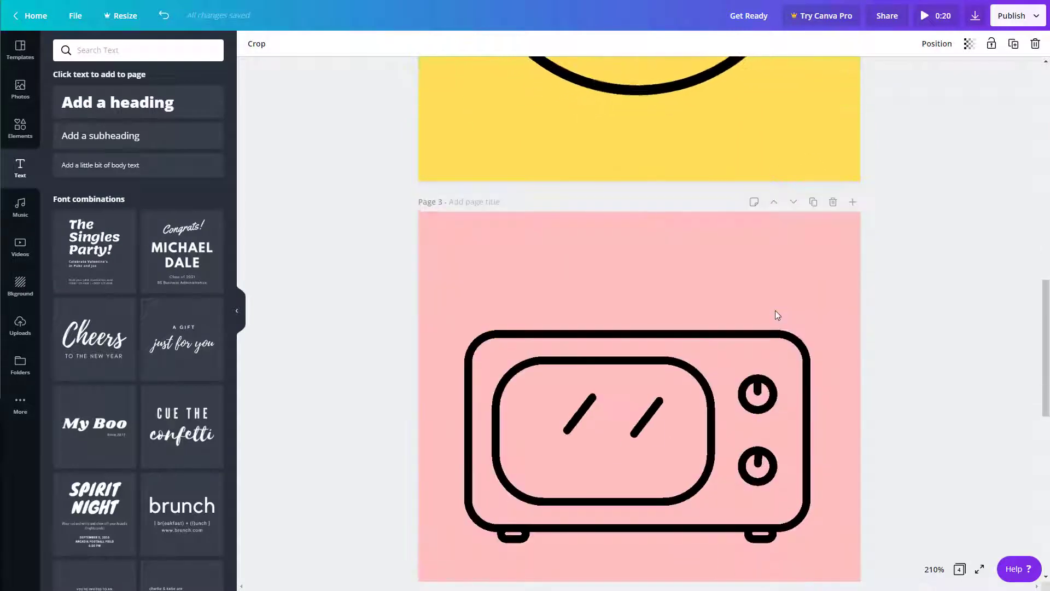
scroll(776, 310, down, 8)
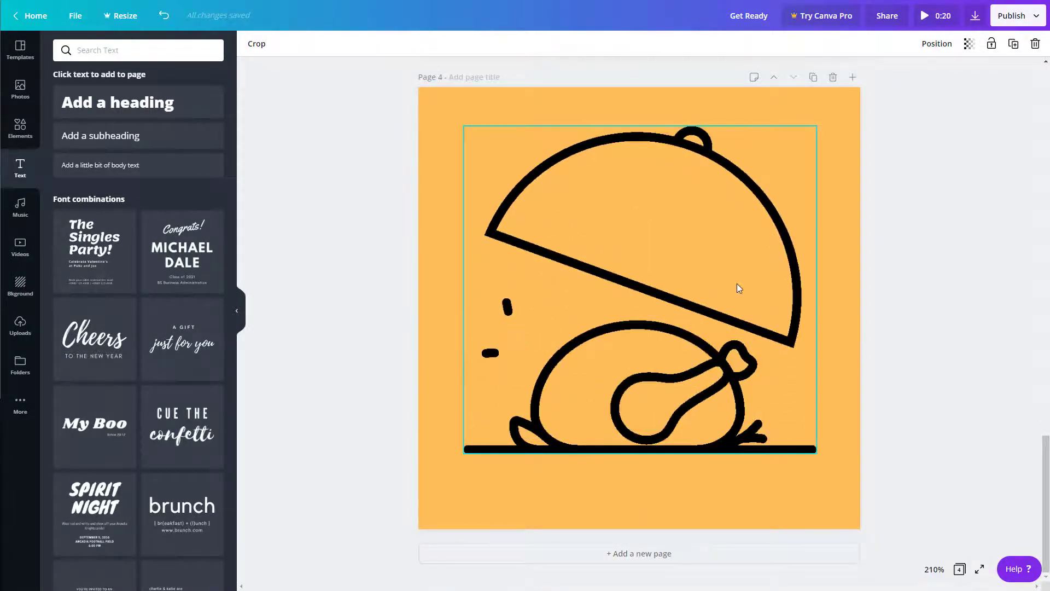
scroll(606, 280, up, 5)
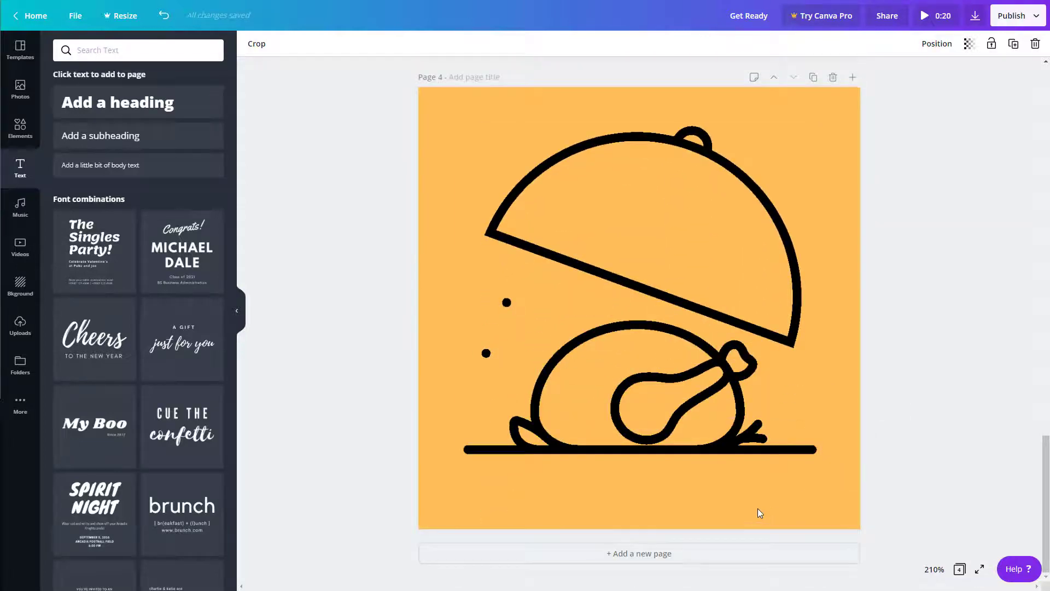
click(697, 553)
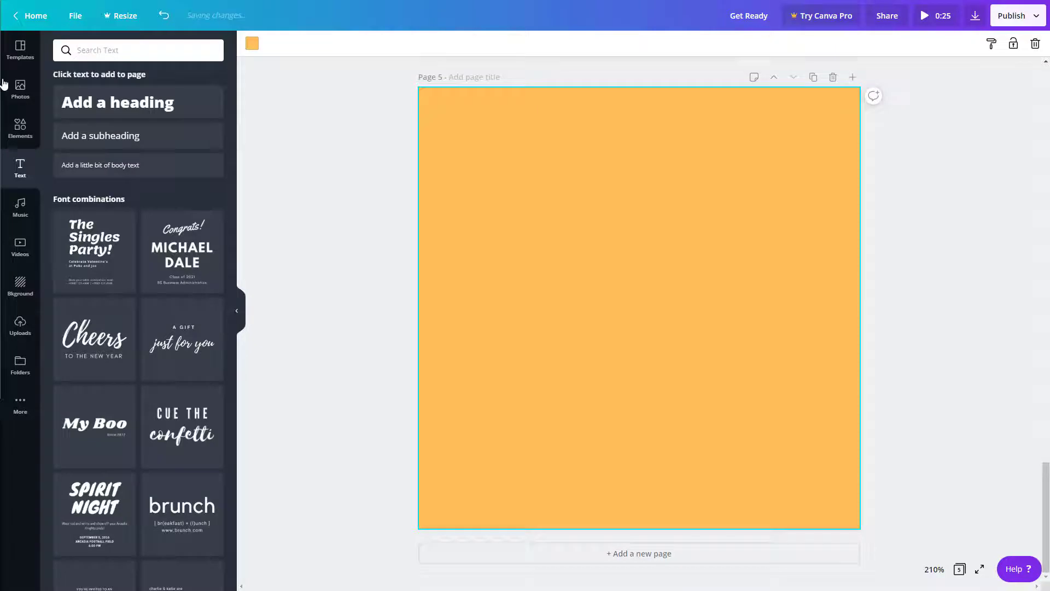
Search templates for 'animation' and apply the orange Merry and Bright Holidays template to page 5.
click(16, 60)
click(120, 51)
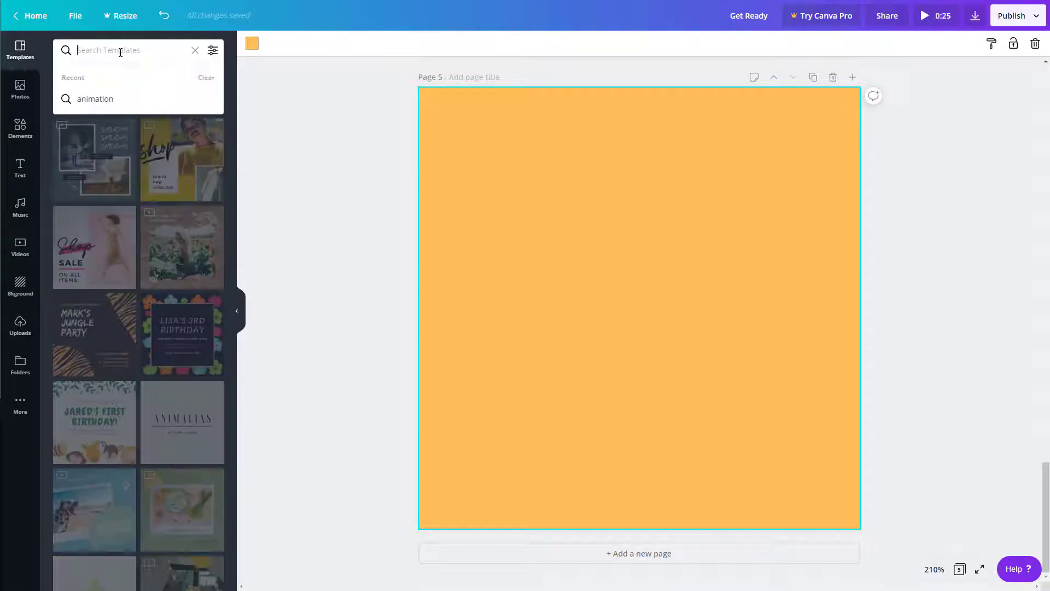
text(anima)
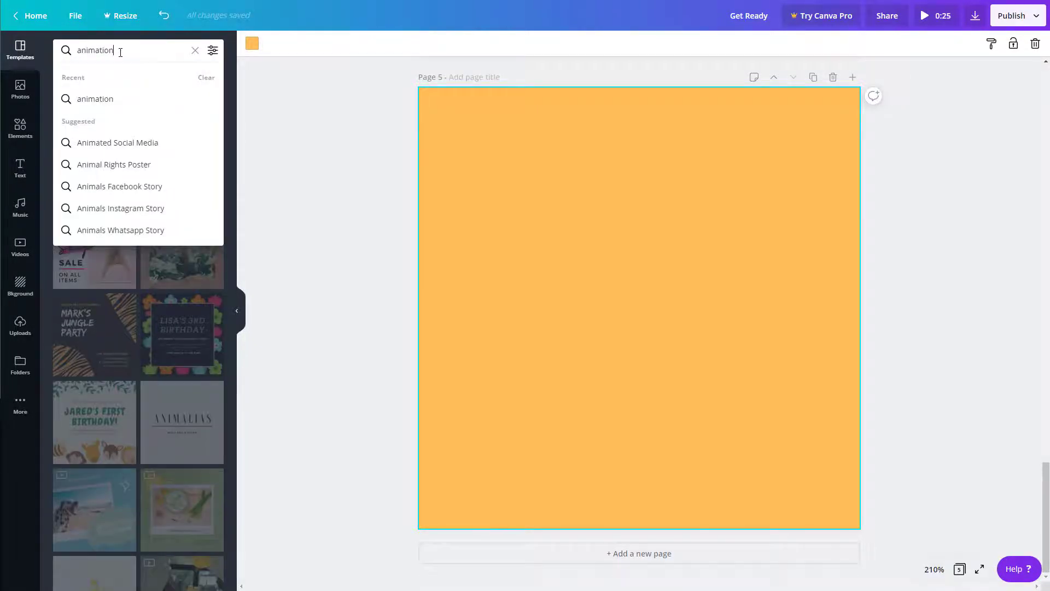
text(tion)
key(Return)
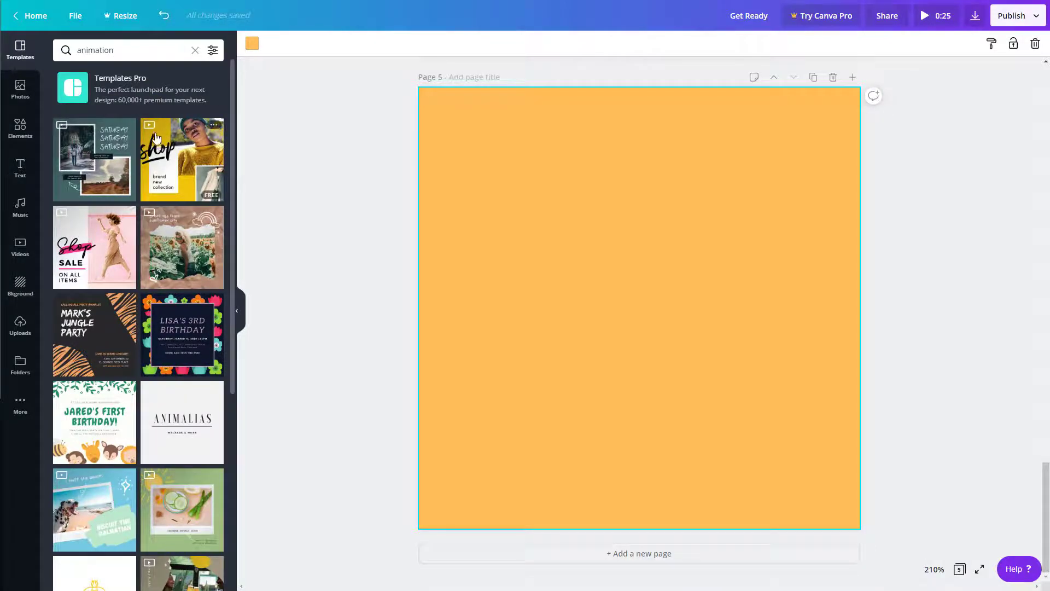
scroll(153, 137, down, 4)
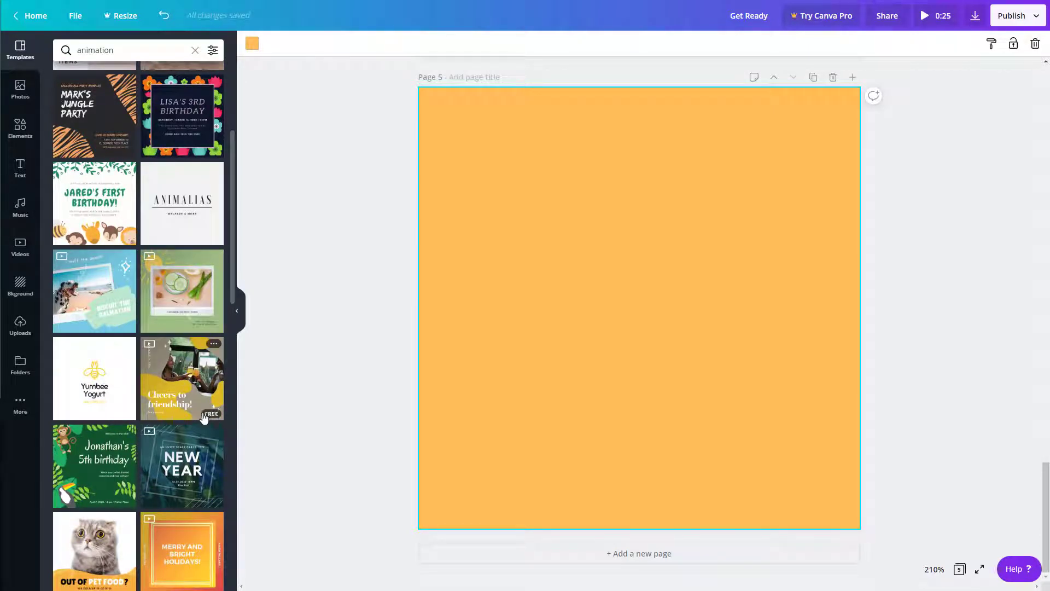
scroll(179, 296, down, 3)
scroll(177, 298, down, 2)
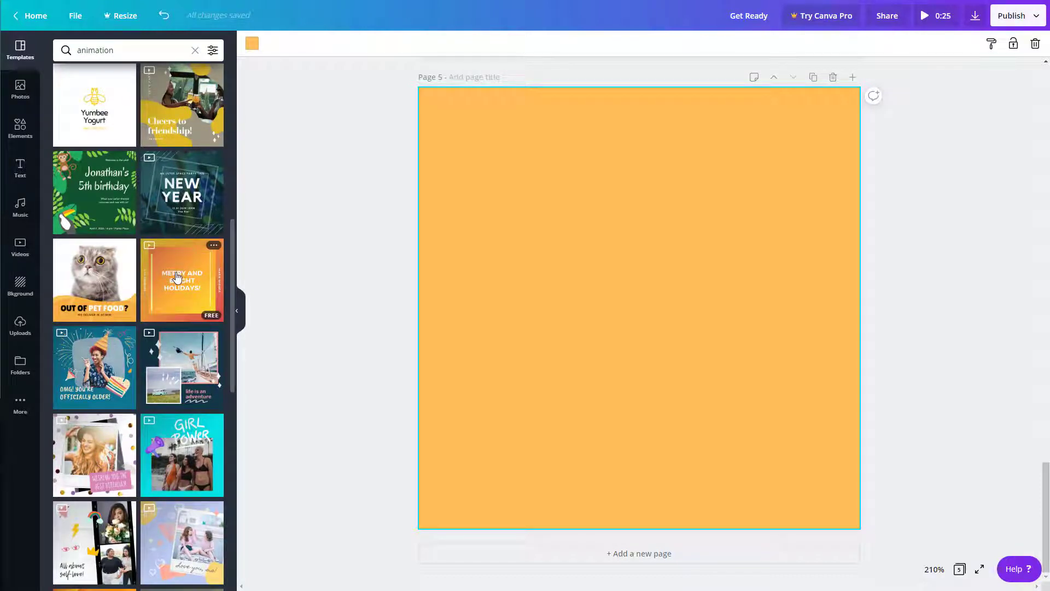
click(151, 250)
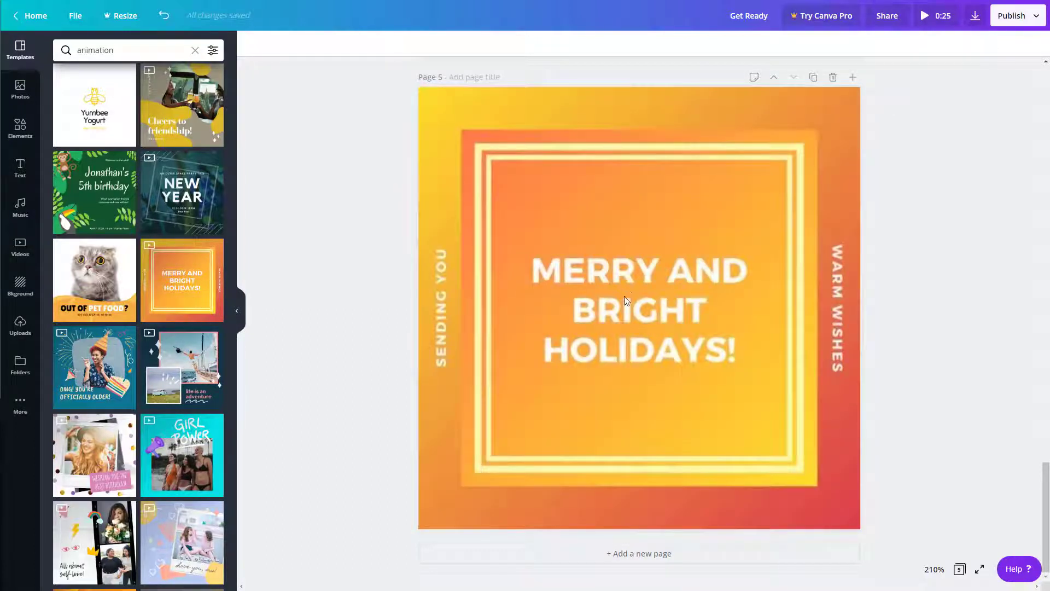
Delete a background element on page 5 and overwrite the holiday greeting with 'HAPPY DAYS'.
click(707, 248)
key(Delete)
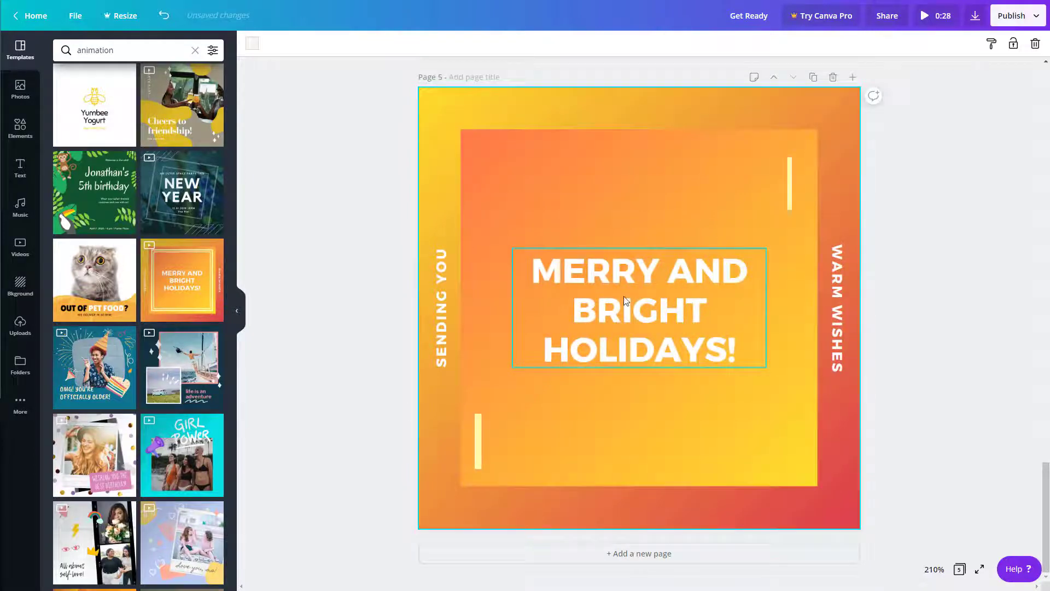
click(629, 291)
drag(735, 342, 500, 255)
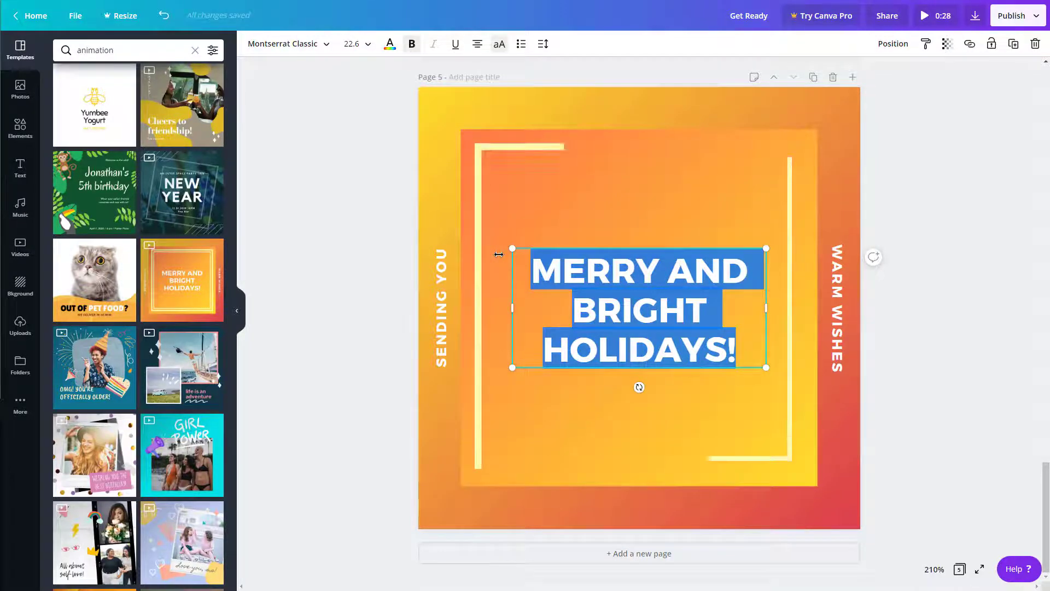
text(HAPPY DAYS)
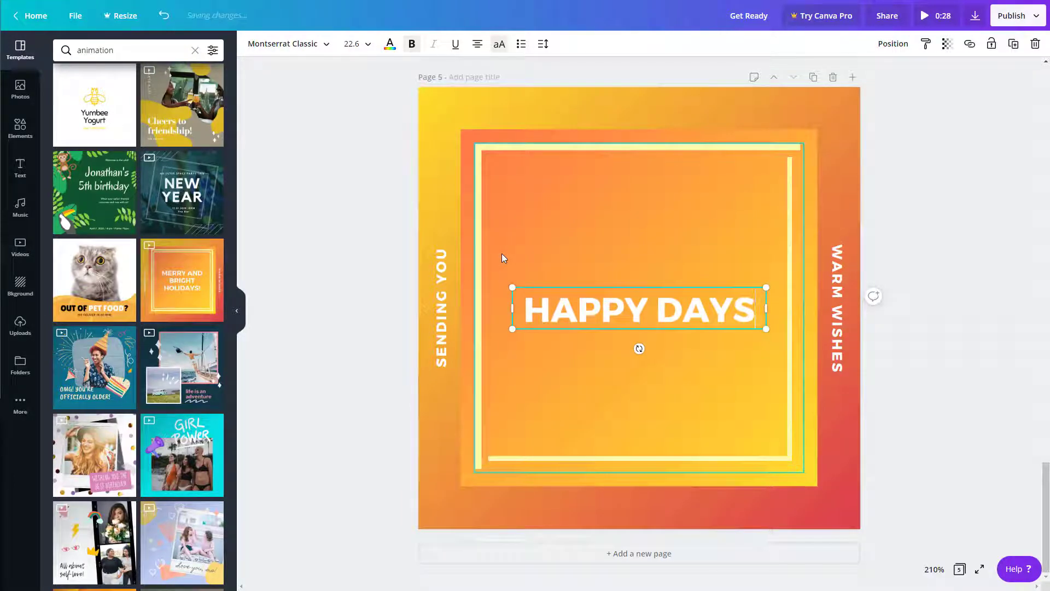
Replace the 'HAPPY DAYS' heading text with 'KEEO ON LEARNING'.
key(ctrl+a)
text(KEEO)
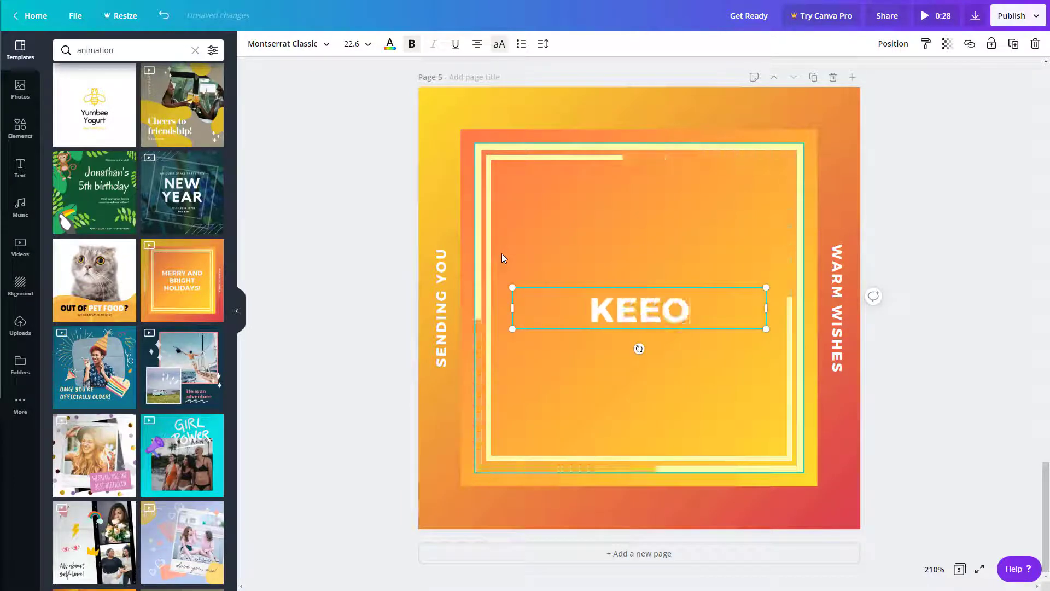
text( ON LE)
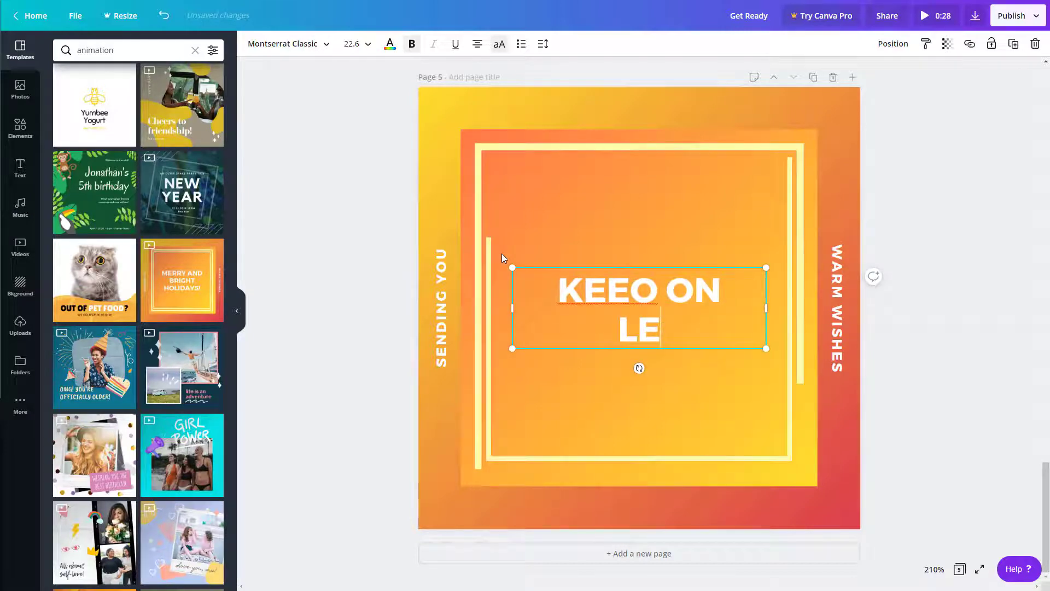
text(ARNING)
click(965, 245)
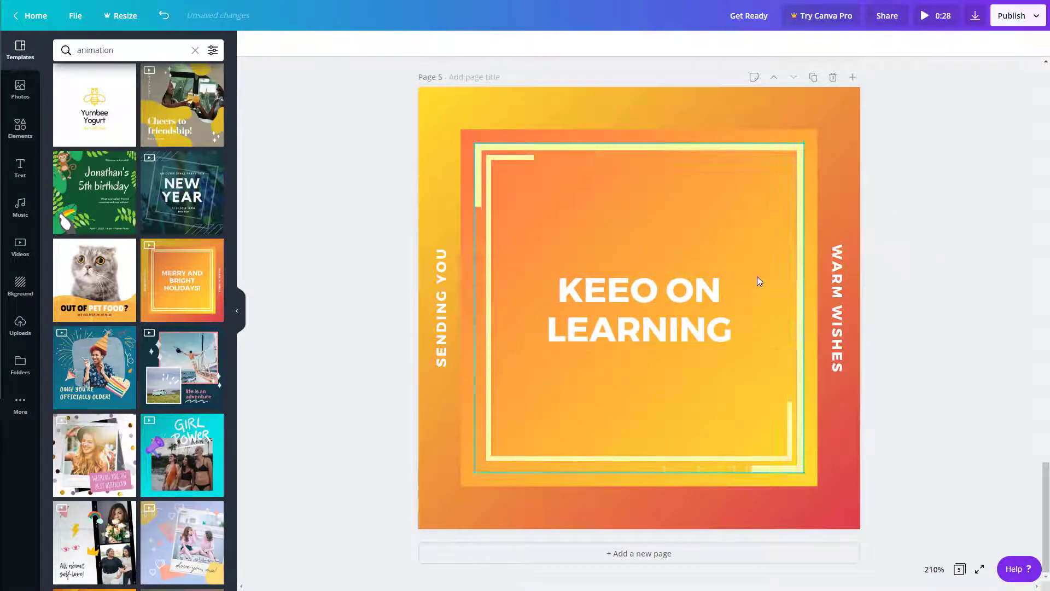
scroll(859, 246, up, 4)
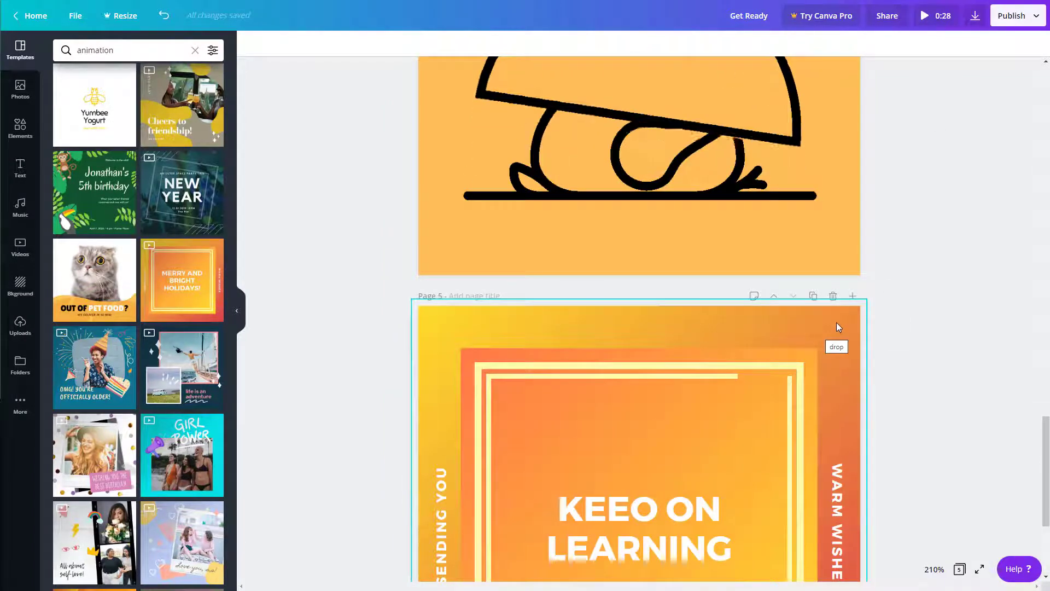
scroll(839, 327, up, 6)
scroll(902, 235, down, 8)
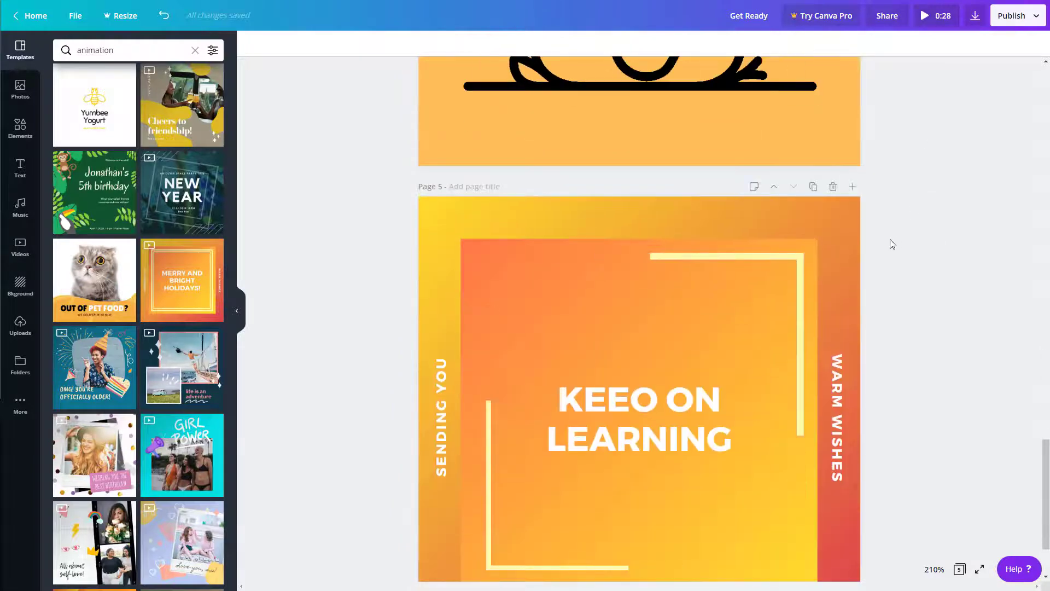
scroll(845, 268, down, 2)
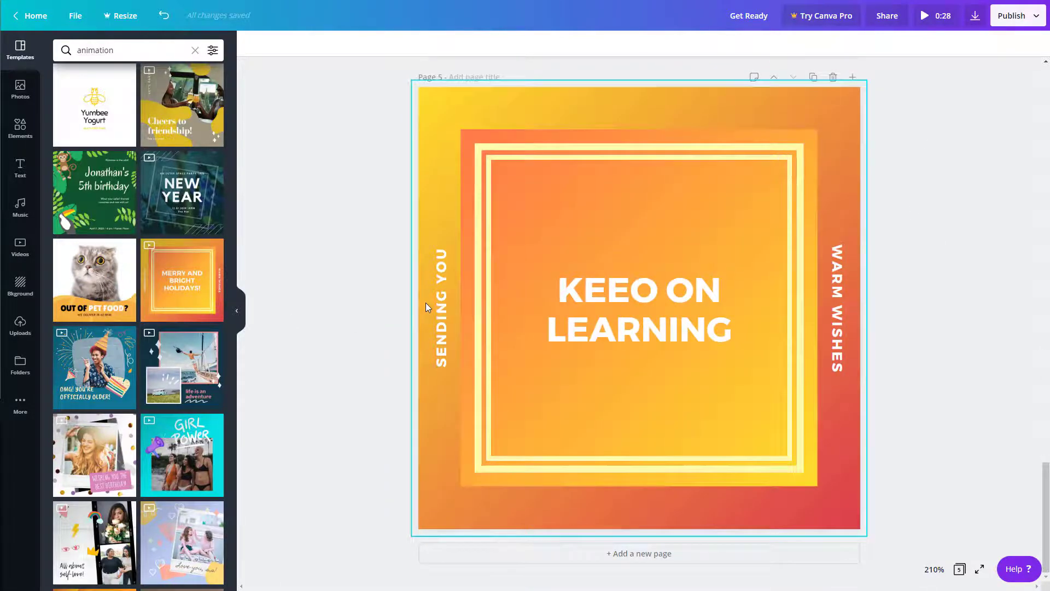
Recolour the page's background gradient to pink, coral red and off-white.
click(444, 300)
click(468, 116)
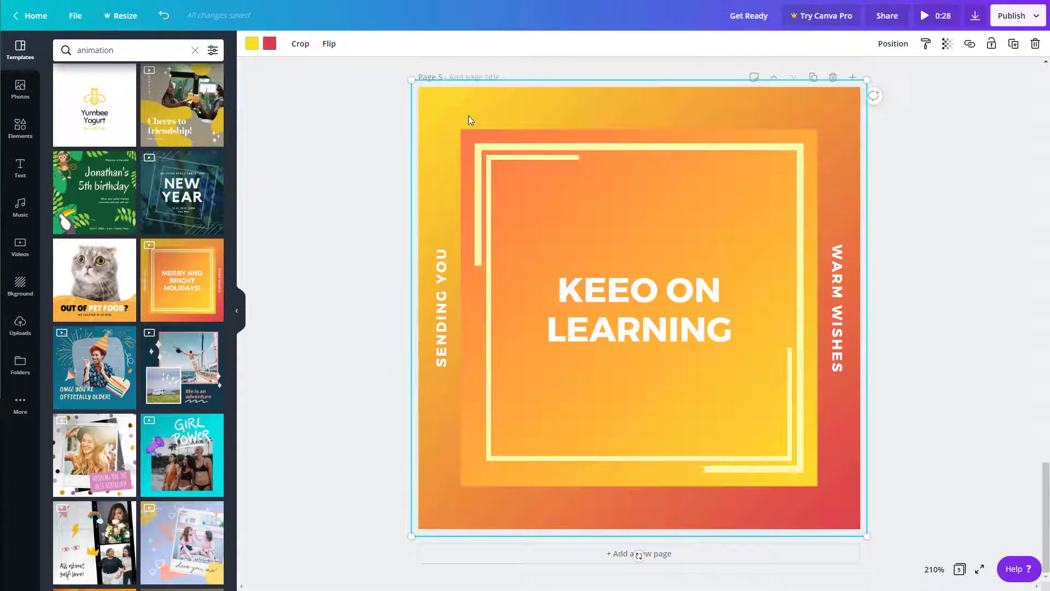
click(269, 44)
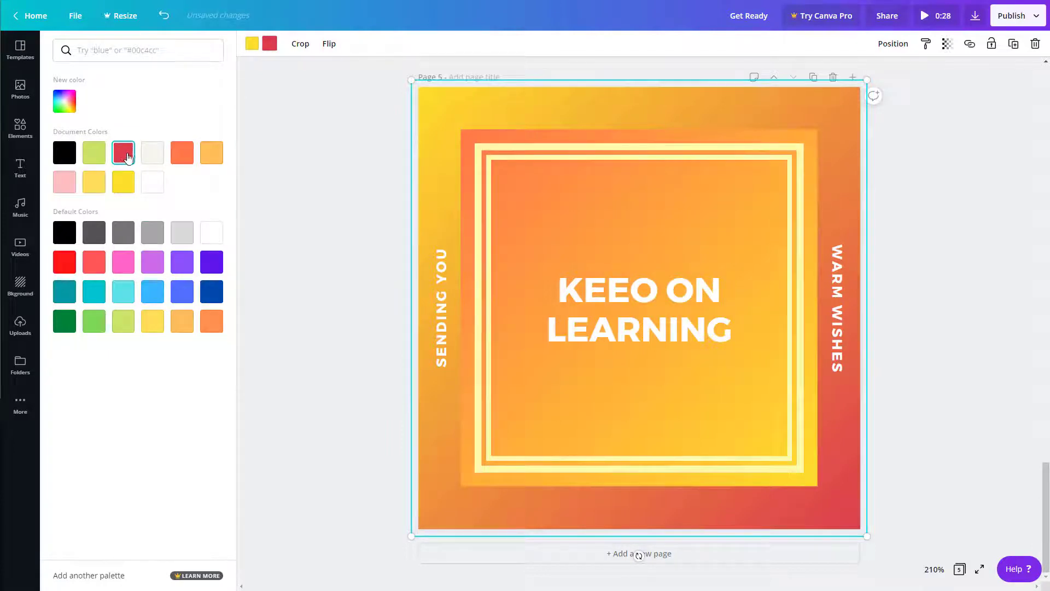
click(65, 182)
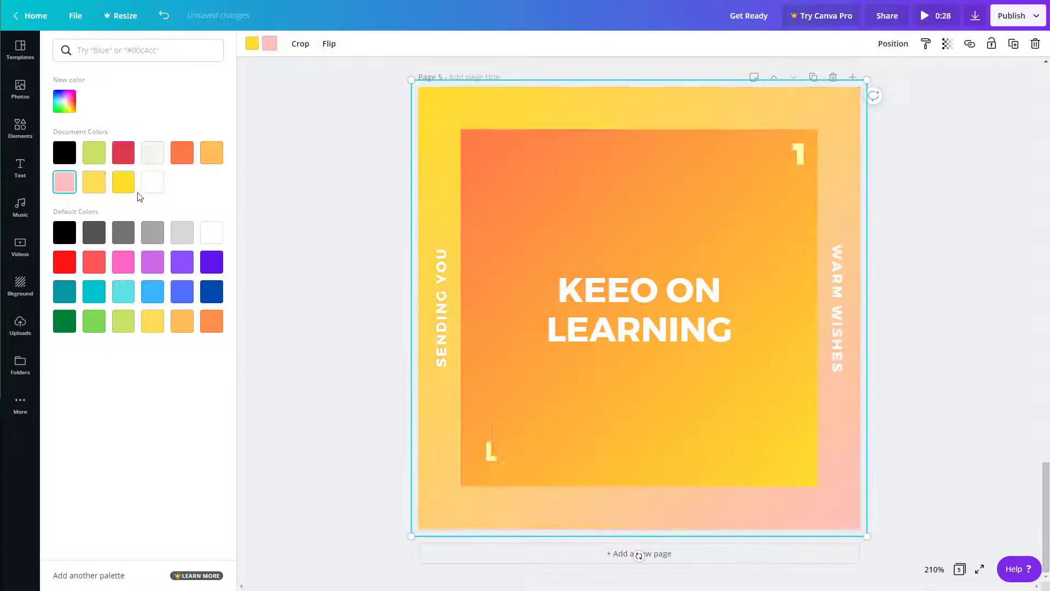
click(94, 263)
click(270, 43)
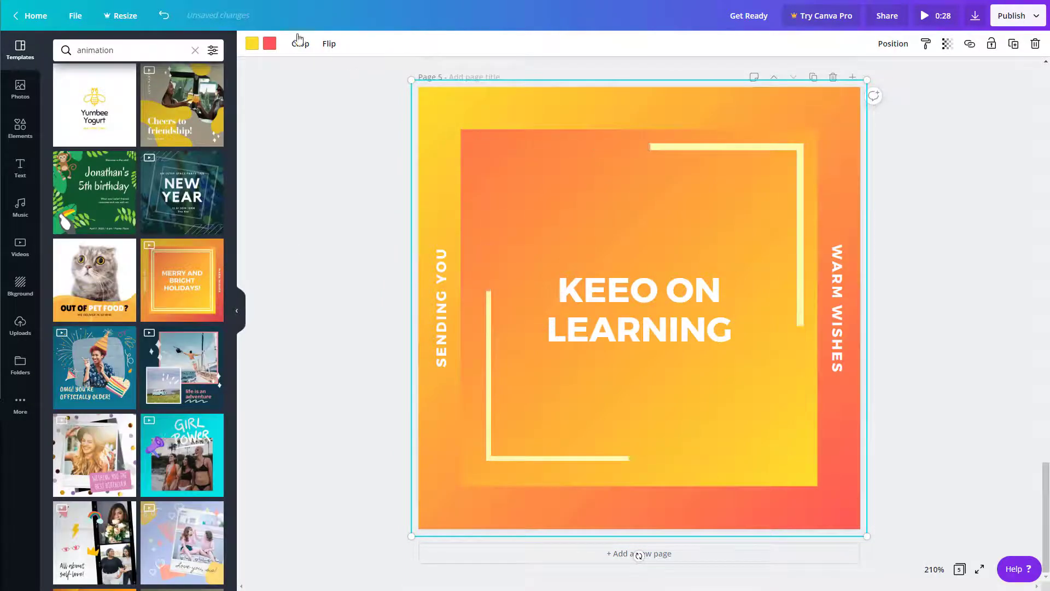
click(252, 43)
click(117, 156)
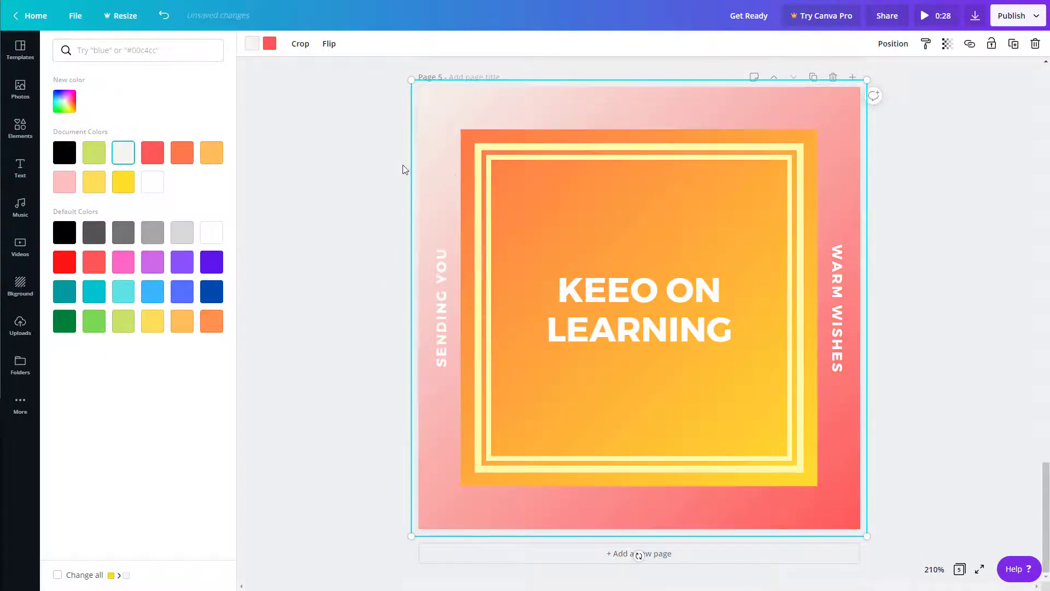
click(602, 172)
Set the inner square's gradient colours to red and white.
click(602, 172)
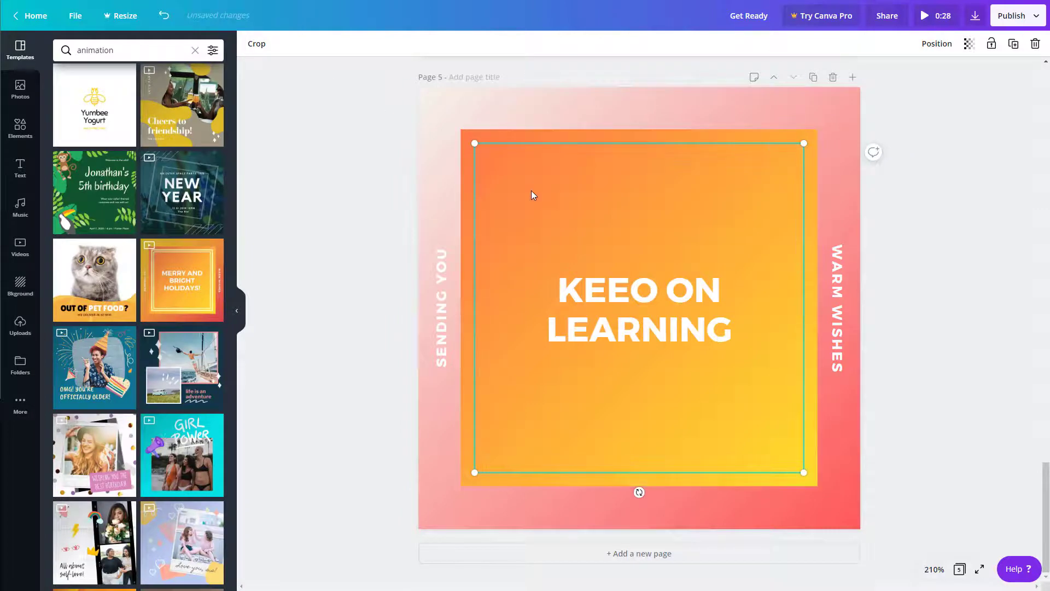
click(498, 141)
click(253, 43)
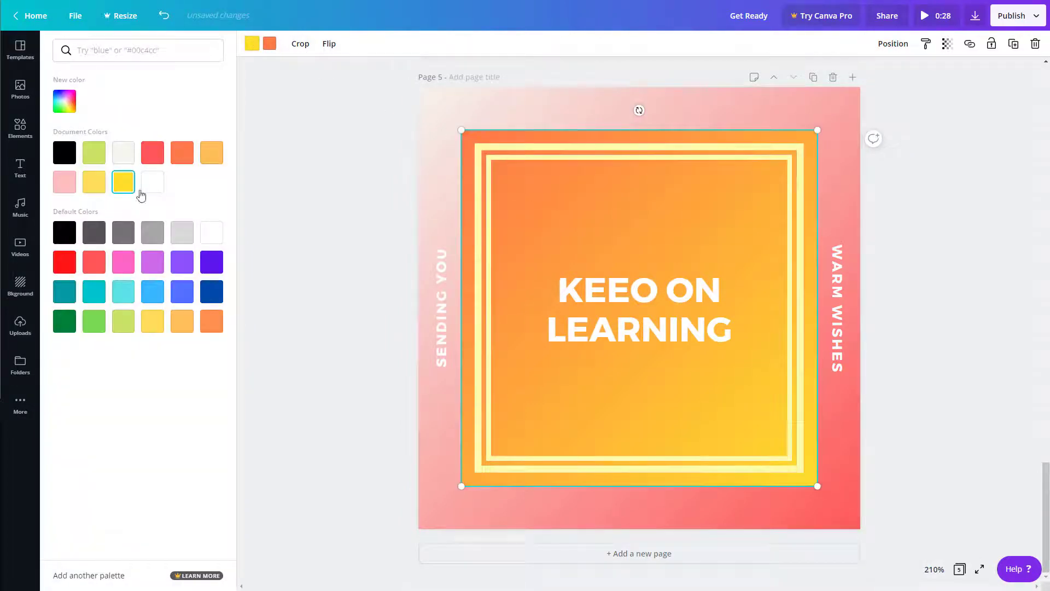
click(66, 262)
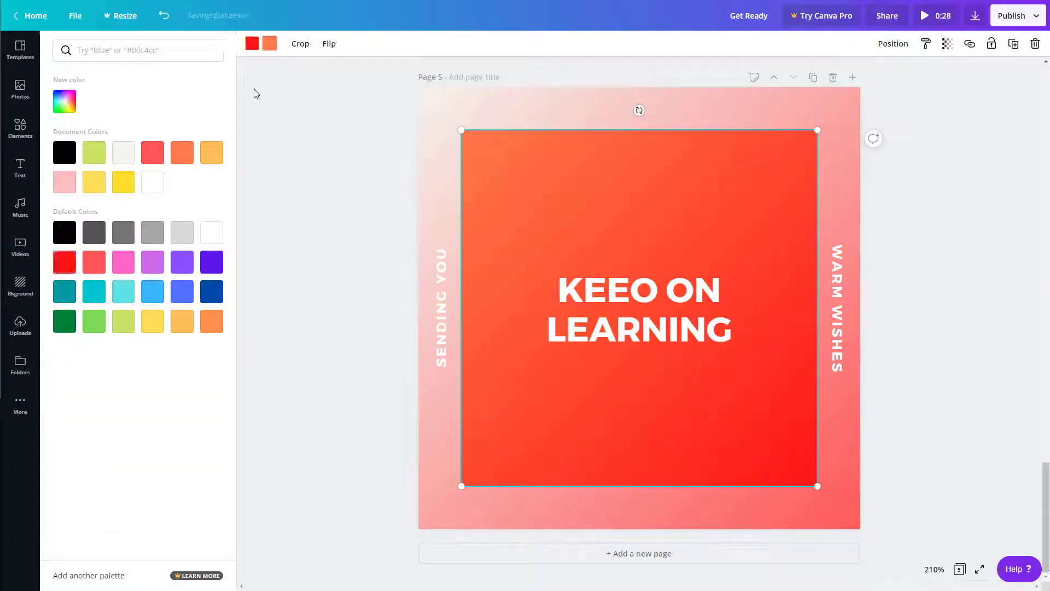
click(221, 235)
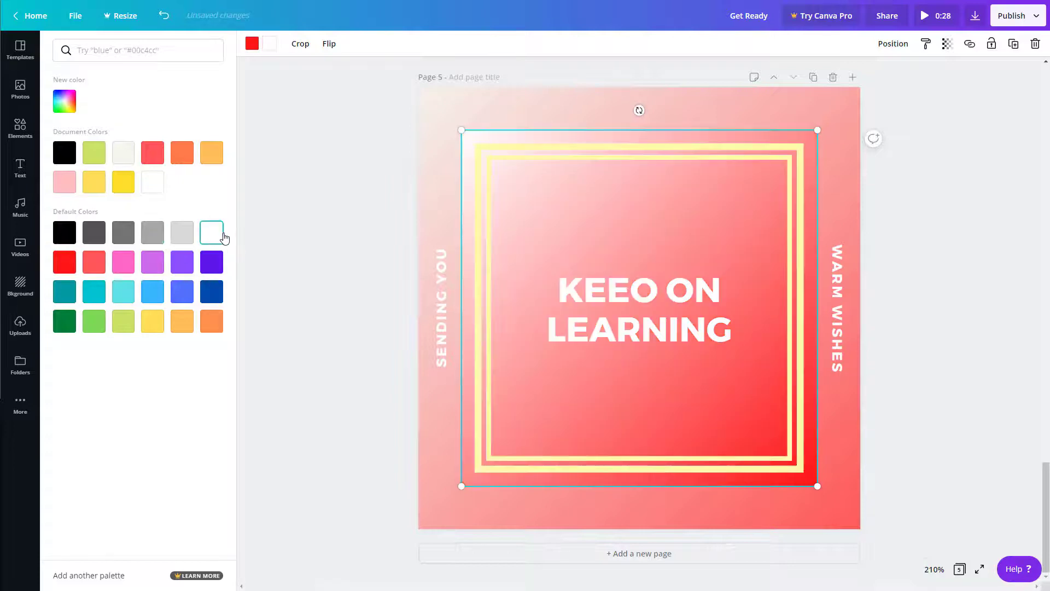
click(564, 159)
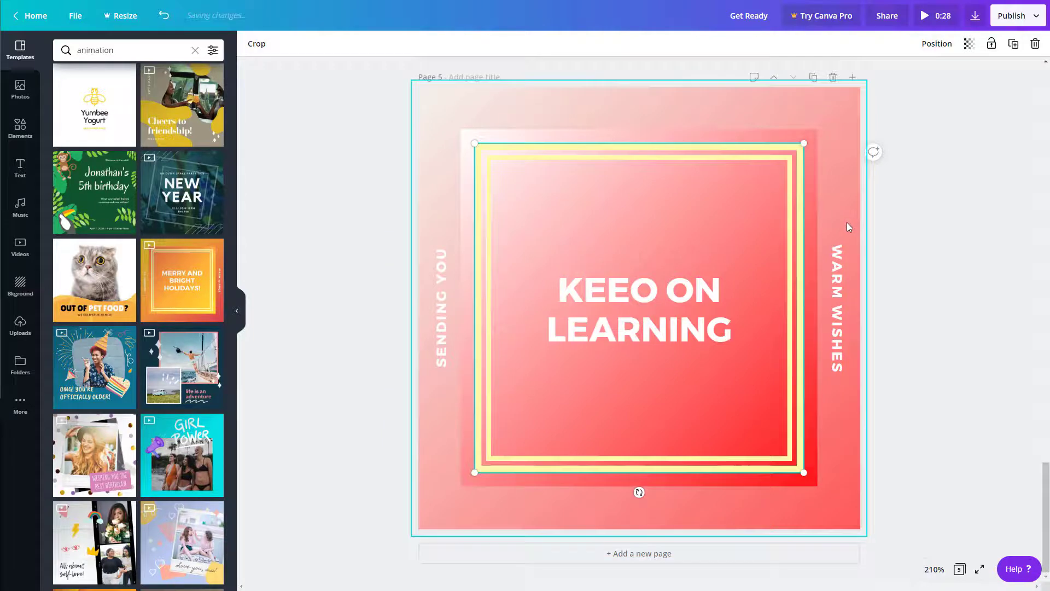
Correct the heading's 'KEEO' to 'KEEP' so it reads 'KEEP ON LEARNING'.
click(923, 265)
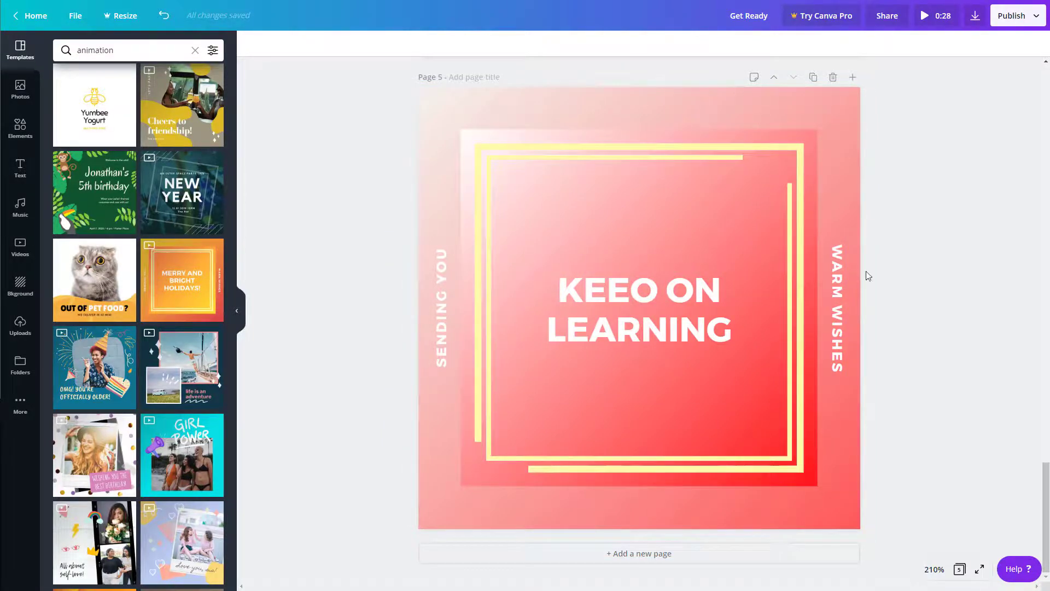
click(657, 281)
click(657, 294)
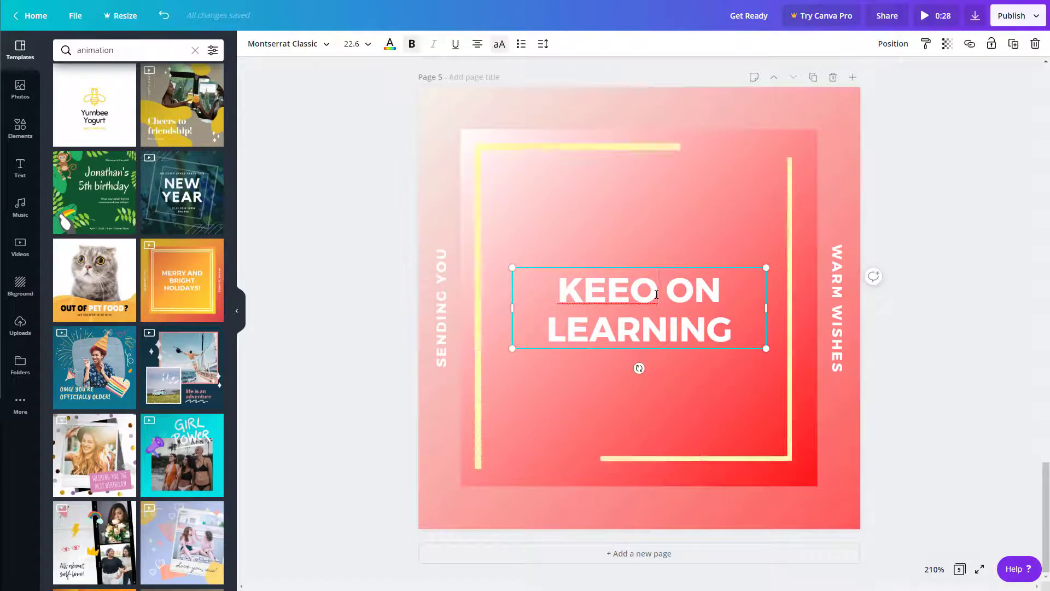
key(BackSpace)
text(P)
click(900, 184)
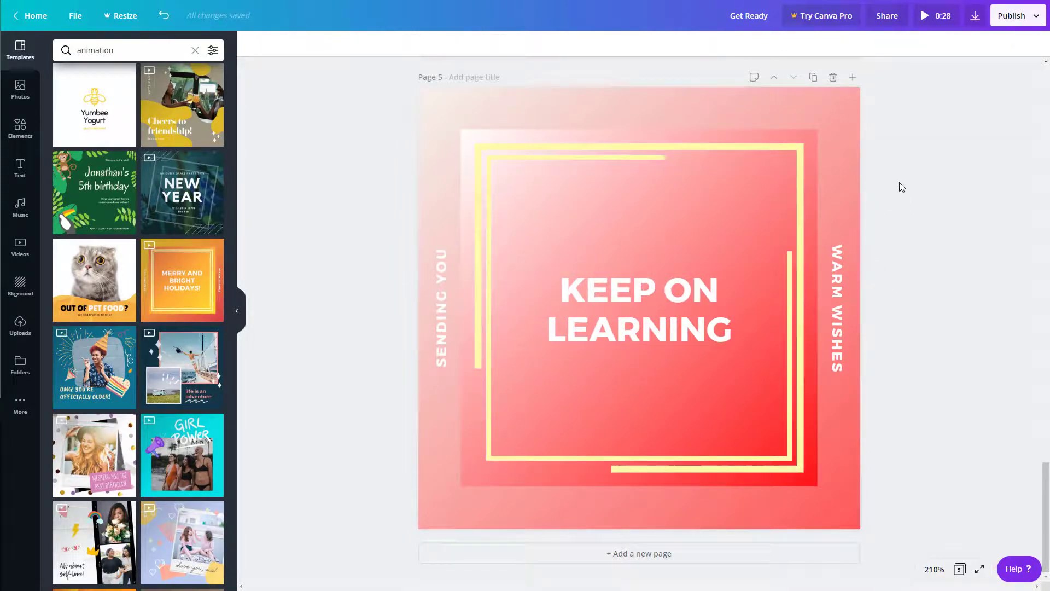